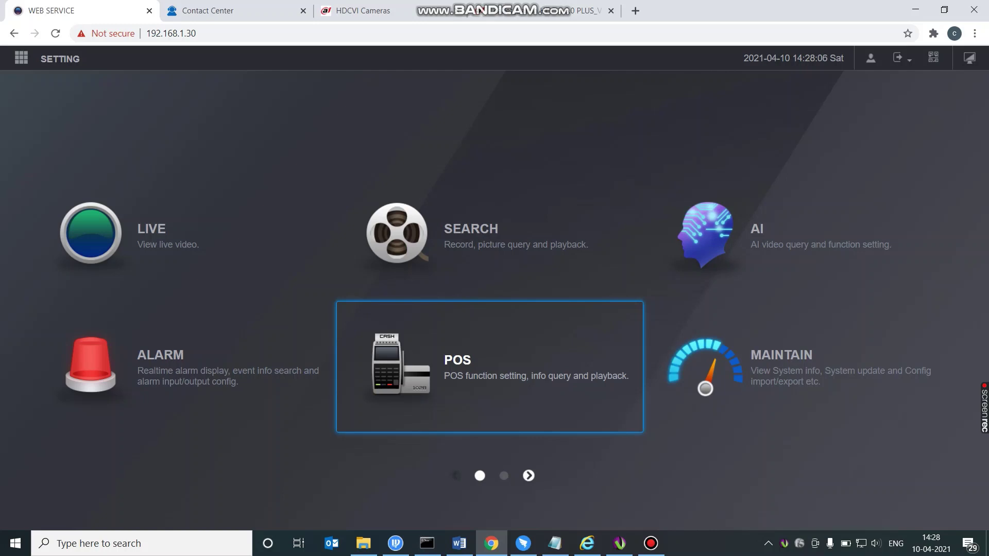
Review the domain details in the Serv-U Management Console and the FTP server computer's network information
left_click(619, 544)
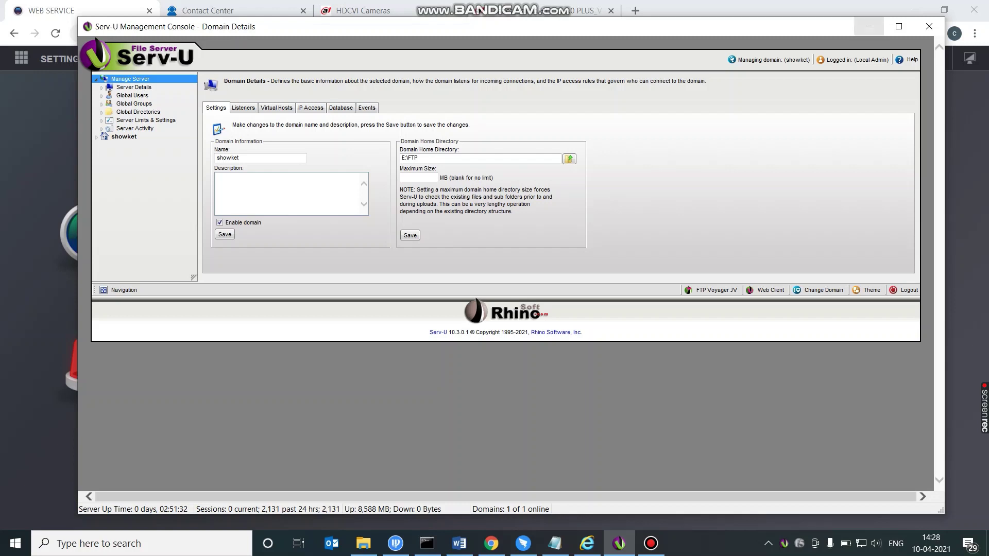
left_click(869, 27)
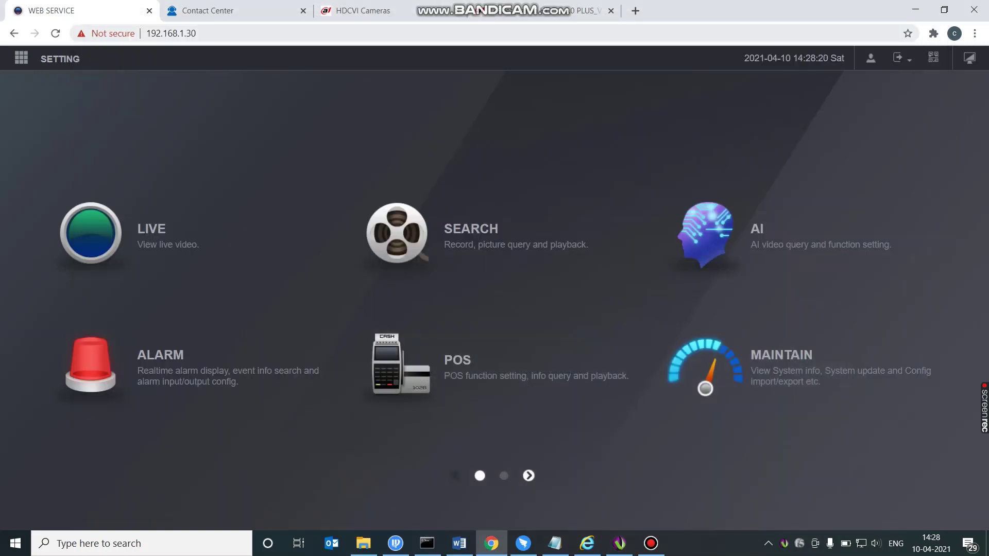
mouse_move(784, 543)
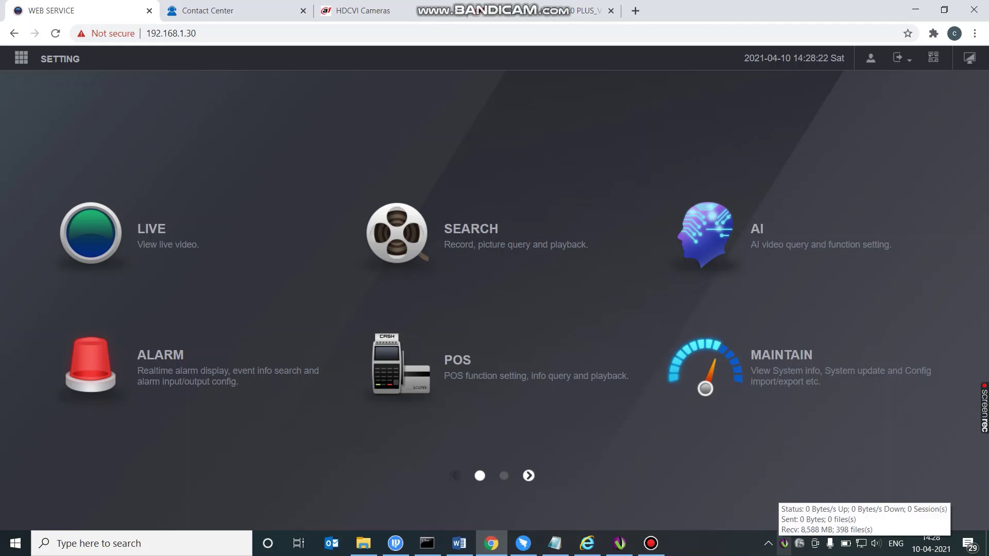
right_click(784, 544)
left_click(832, 520)
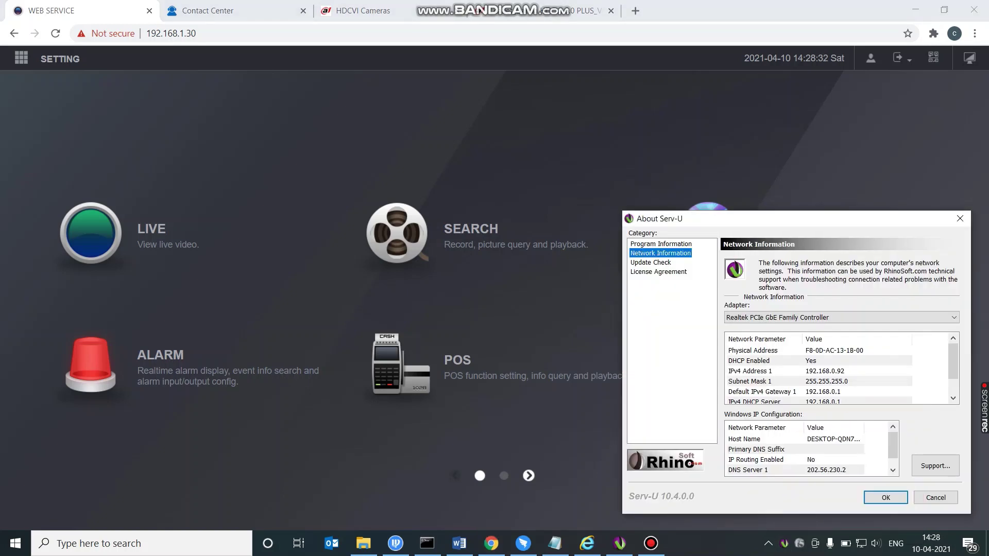
key("Return")
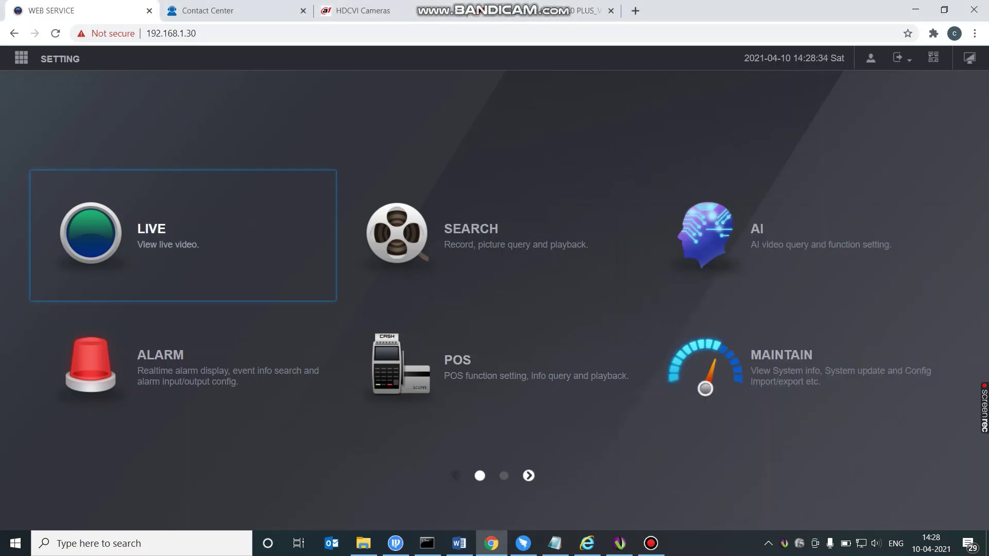
Open the FTP page of the recorder's storage settings
mouse_move(60, 59)
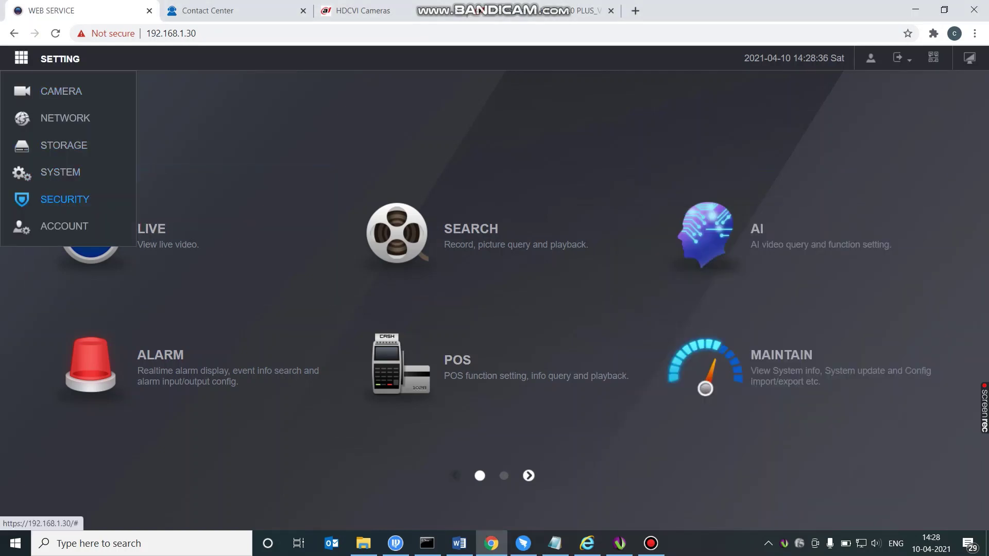
left_click(64, 146)
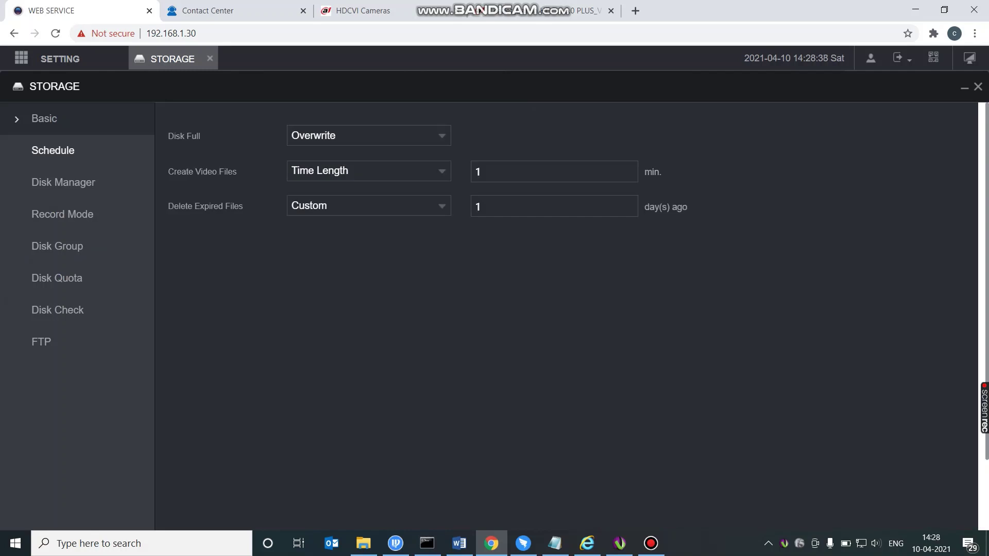
left_click(42, 342)
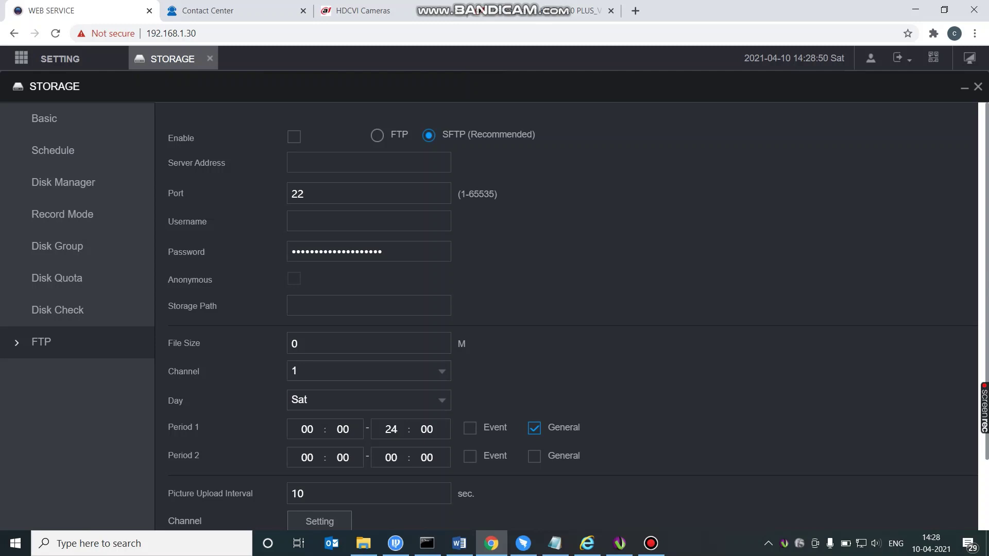
Switch the upload protocol from SFTP to FTP and accept the risk notice, comparing both protocols' settings
left_click(369, 163)
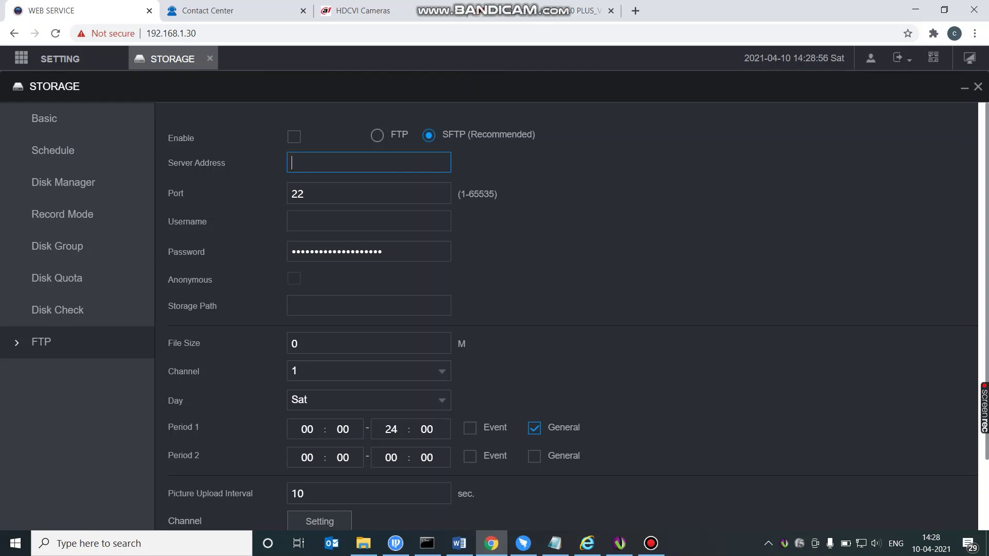
left_click(377, 135)
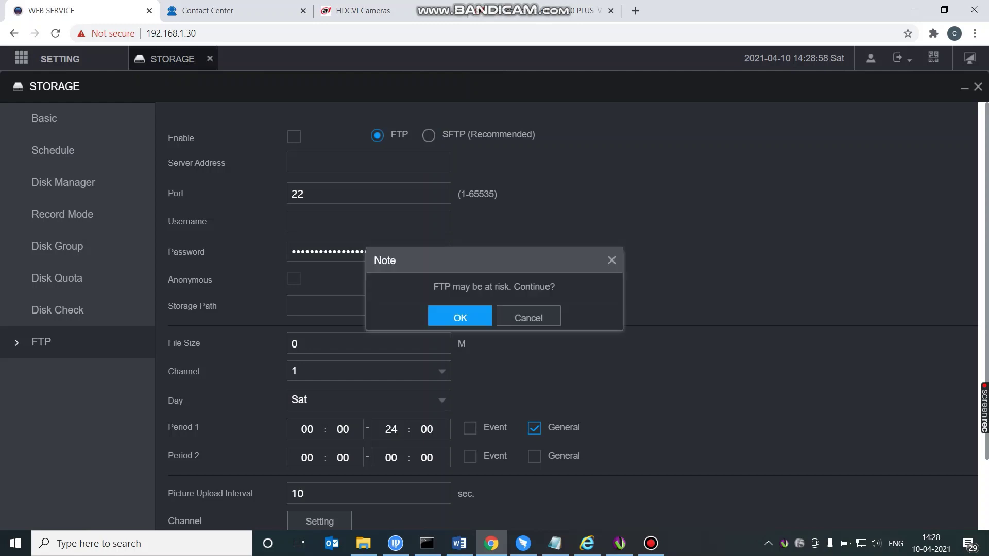
left_click(460, 317)
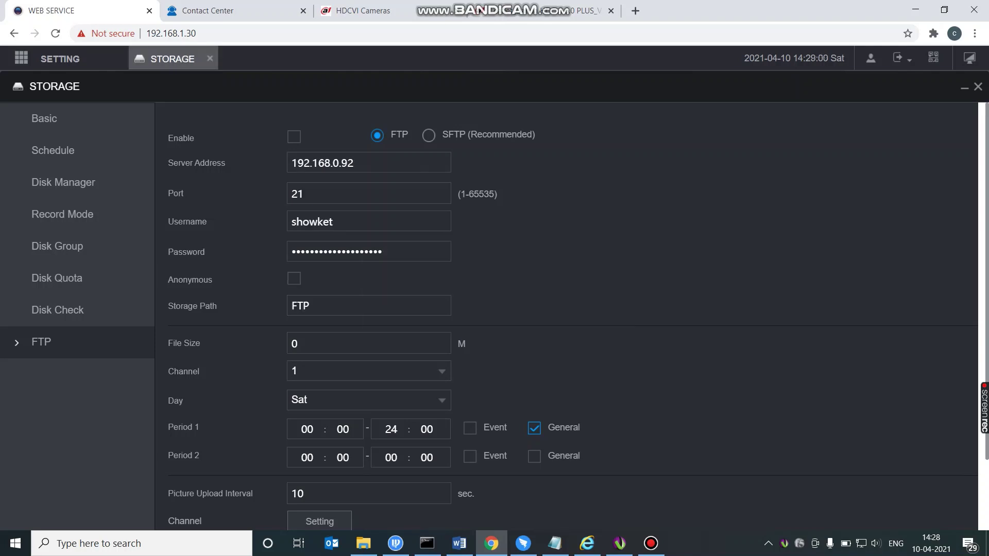
left_click(428, 135)
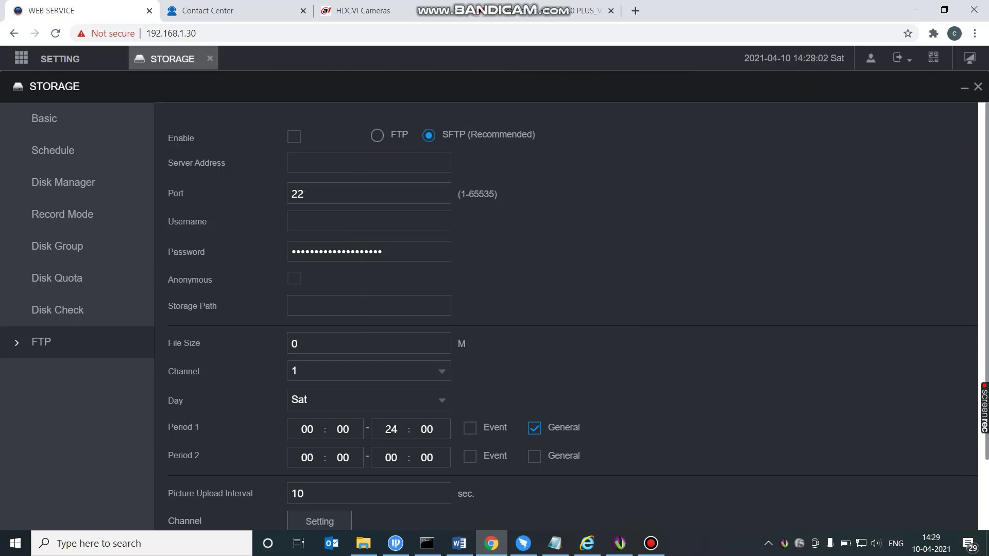
left_click(377, 135)
left_click(460, 317)
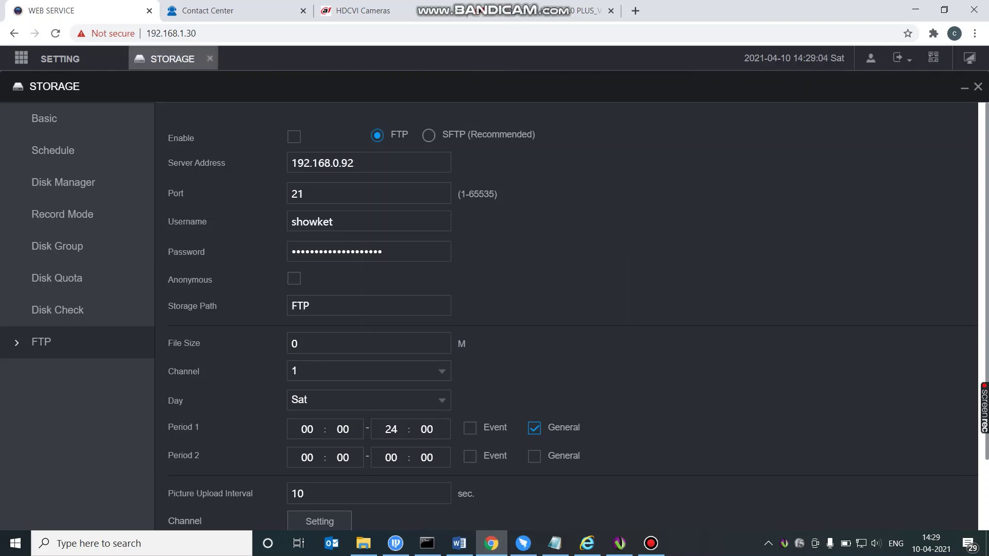
Go through the FTP username, password, storage path and file size fields
double_click(312, 222)
key("Tab")
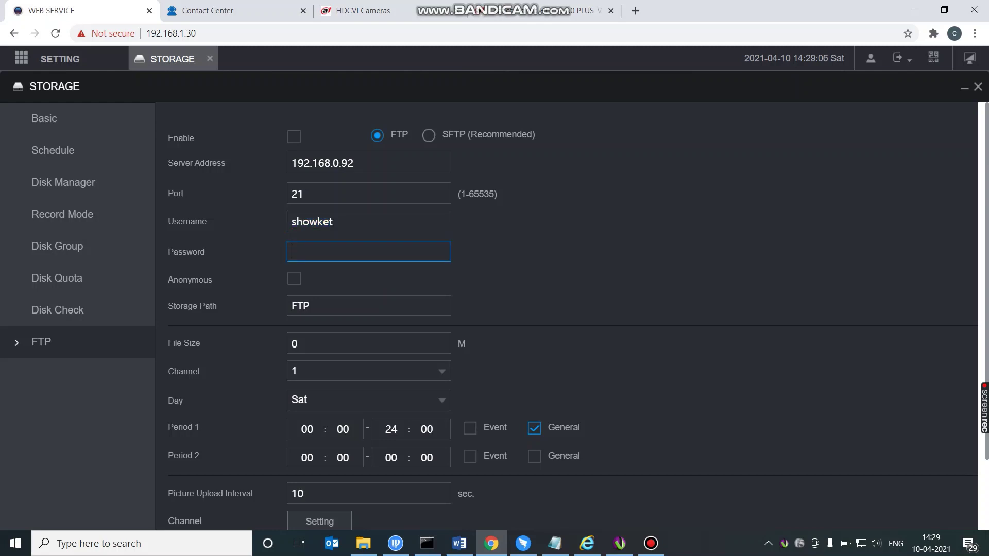
key("Tab")
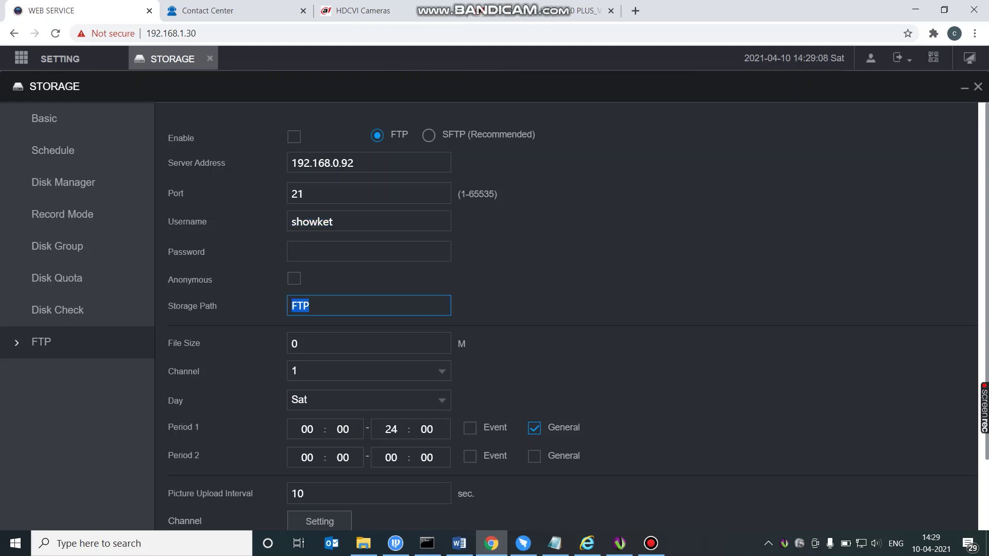
key("Tab")
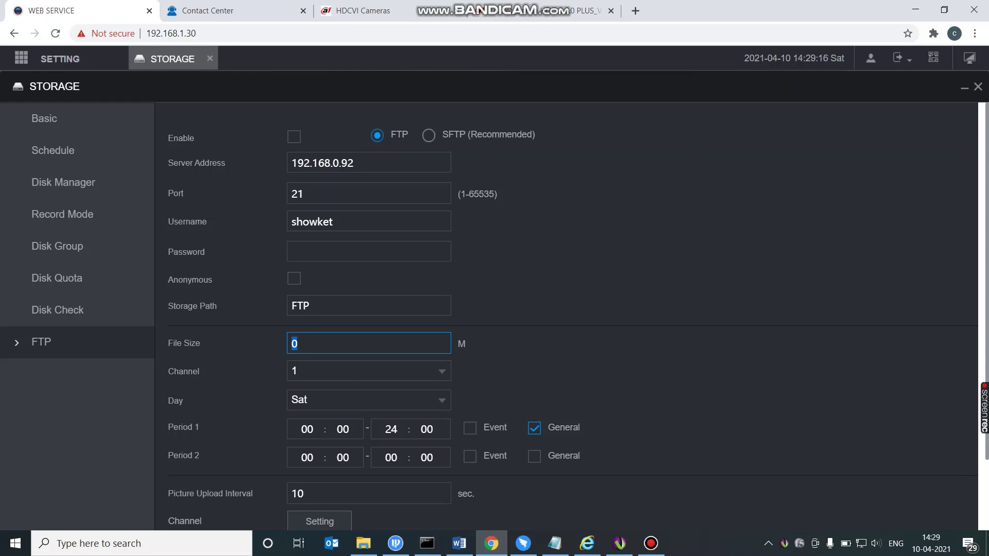
Check the time length for created video files in the Basic storage settings
left_click(44, 118)
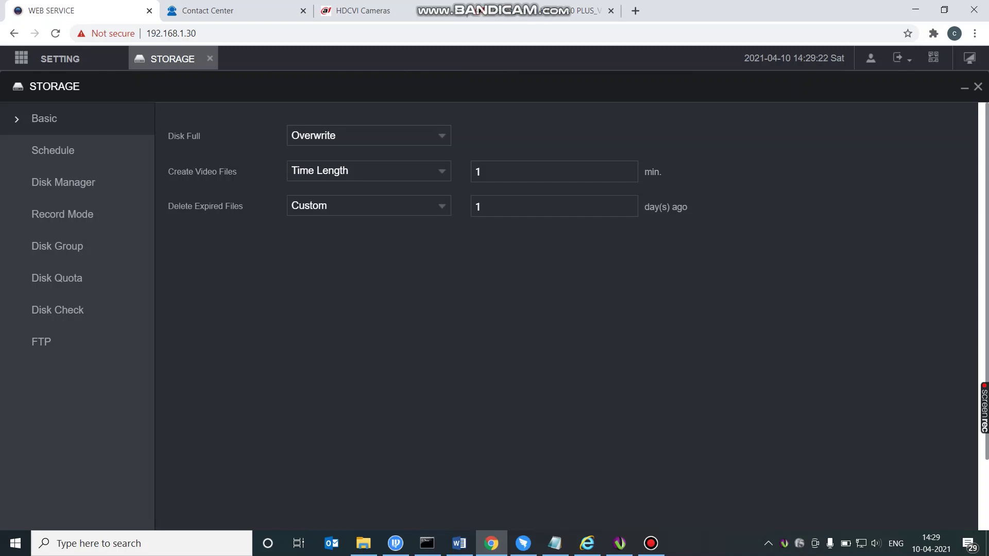
double_click(478, 171)
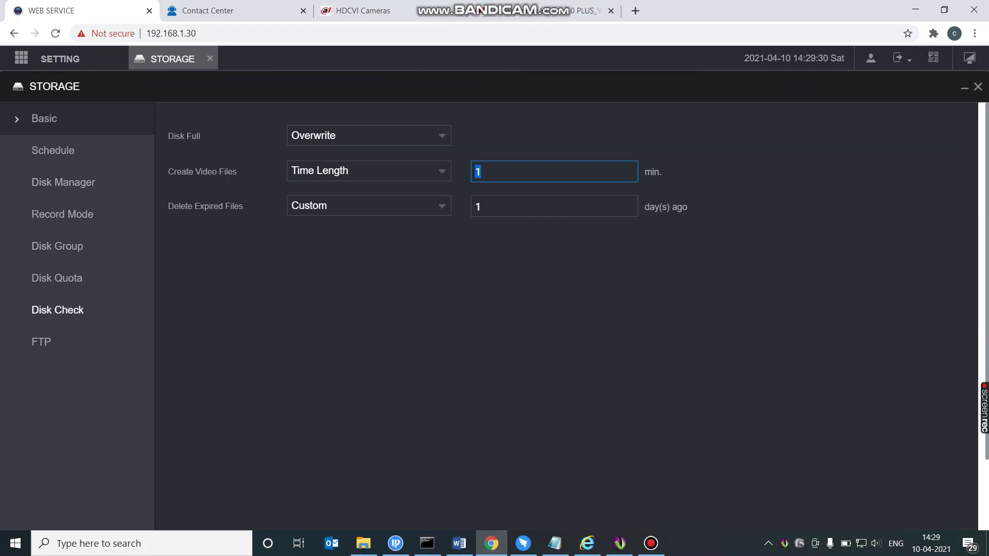
Return to the FTP storage settings and examine the file size field and the available channel and day options
left_click(41, 342)
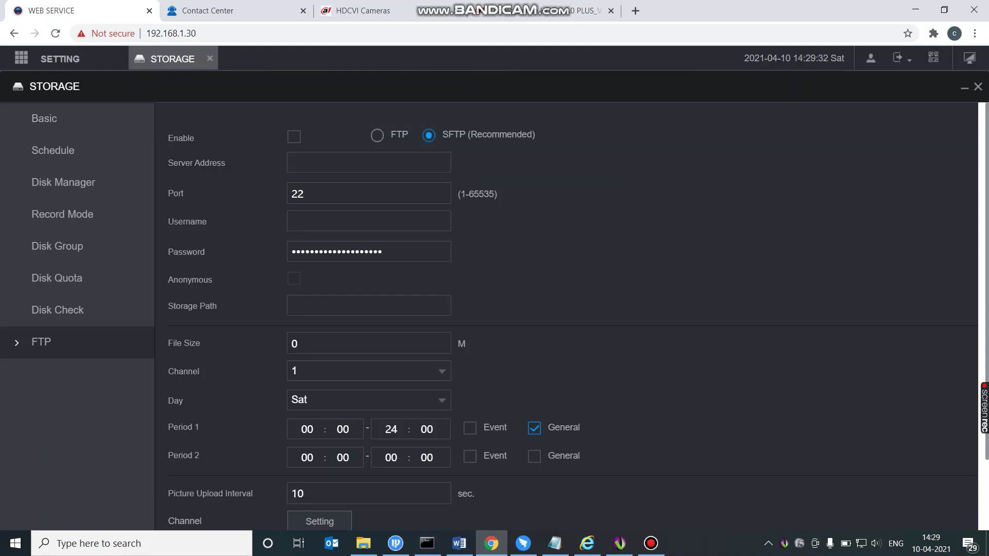
key("Tab")
key("Tab")
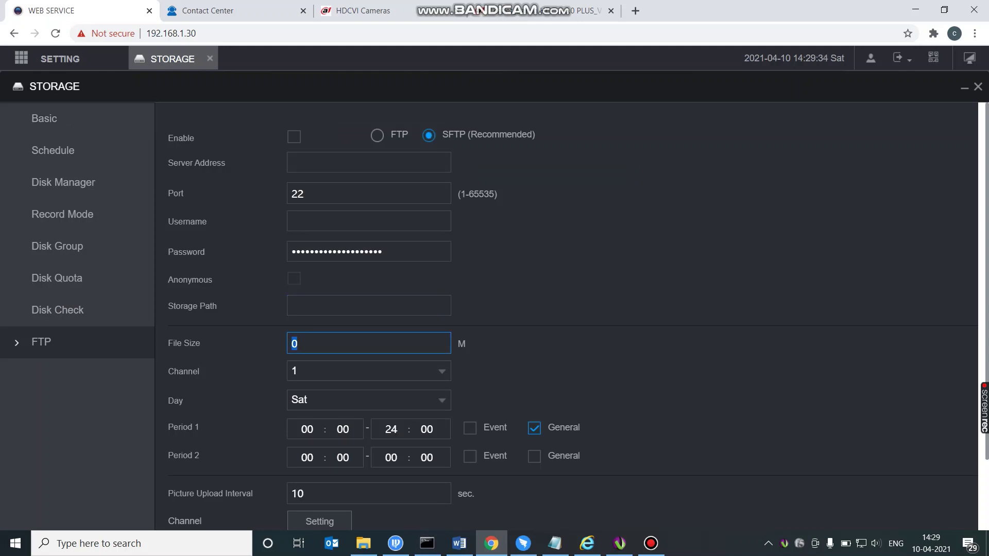
left_click(369, 371)
key("Up")
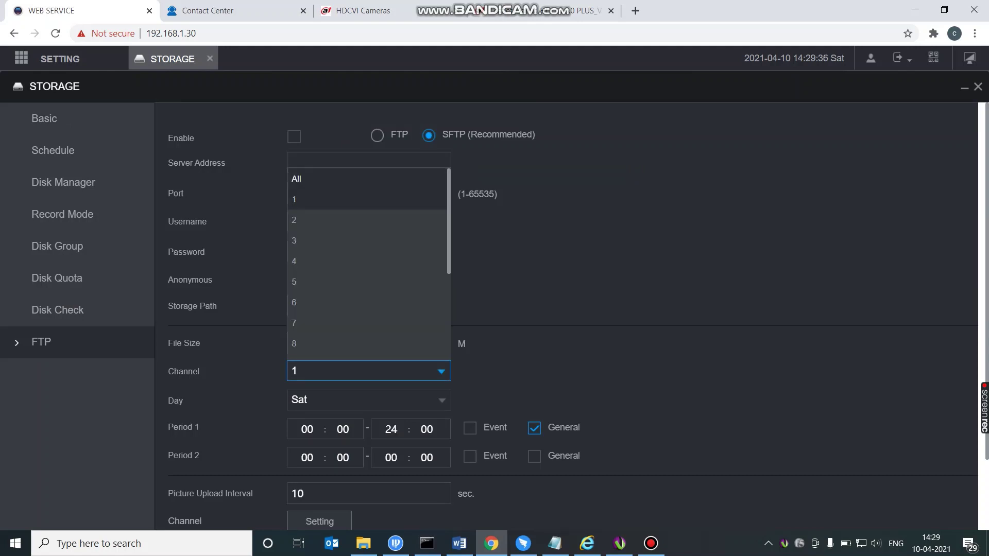
key("Down")
left_click(369, 401)
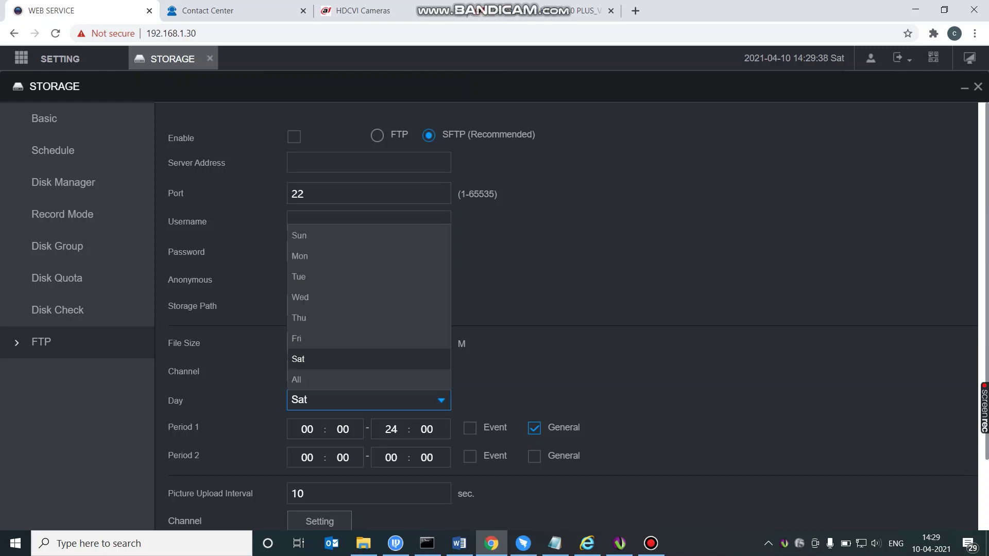
left_click(567, 298)
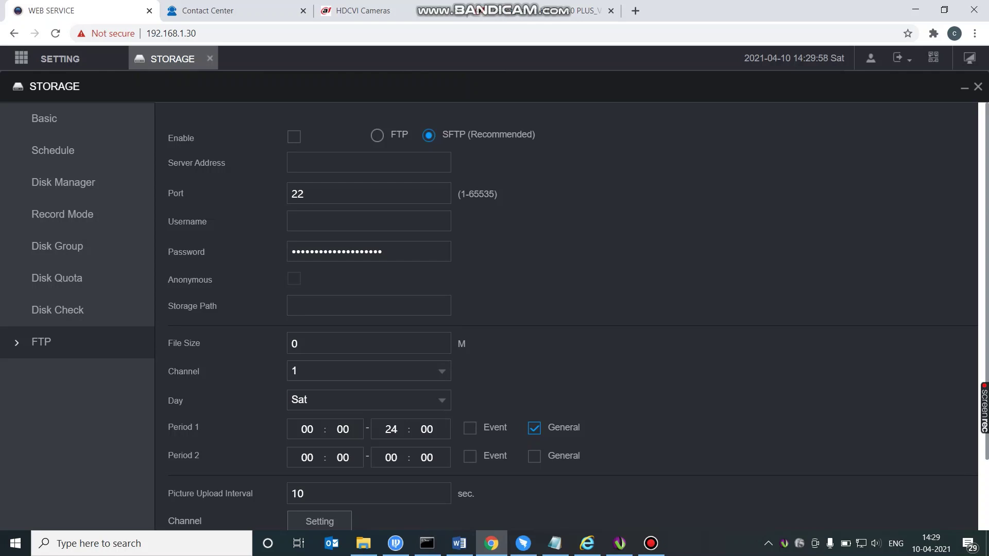
Set the Period 1 start hour to 20 and the Period 2 end hour to 08, and return the Period 1 start hour to 00
double_click(307, 429)
type("20")
double_click(391, 458)
type("08")
left_click(535, 457)
left_click(535, 457)
double_click(307, 430)
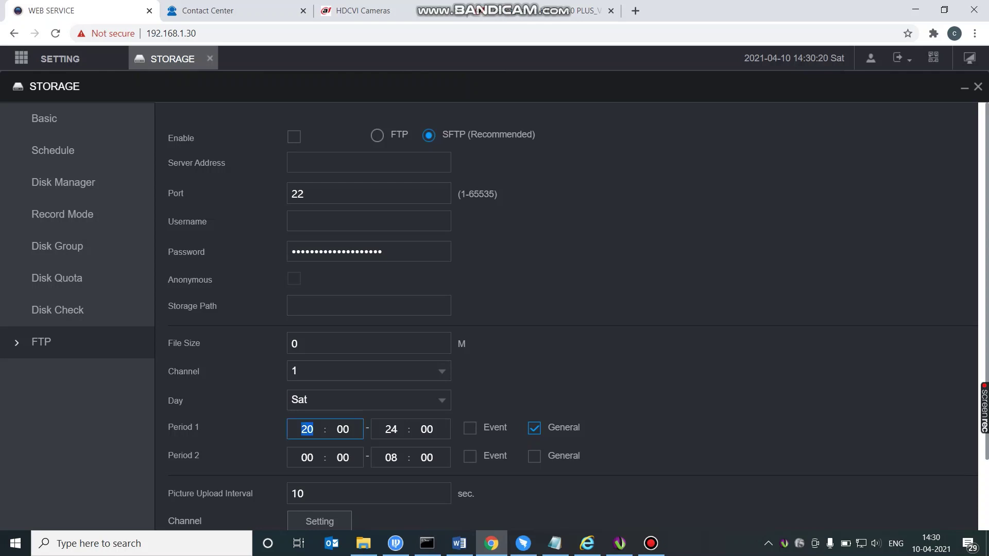
type("00")
Set the picture upload interval to 5 seconds and accept the channel selection for picture uploads
scroll(567, 316, "down", 2)
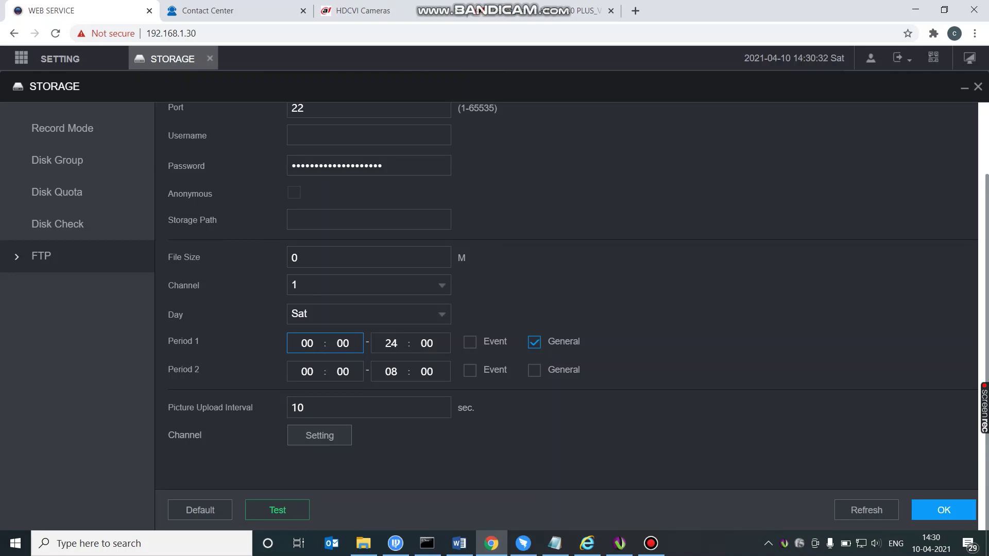
double_click(298, 407)
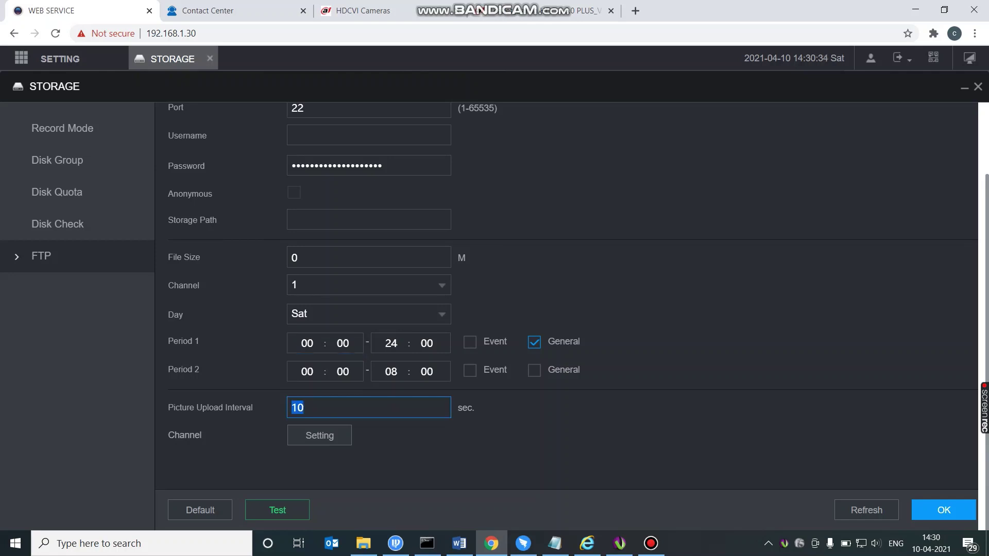
type("5")
left_click(320, 435)
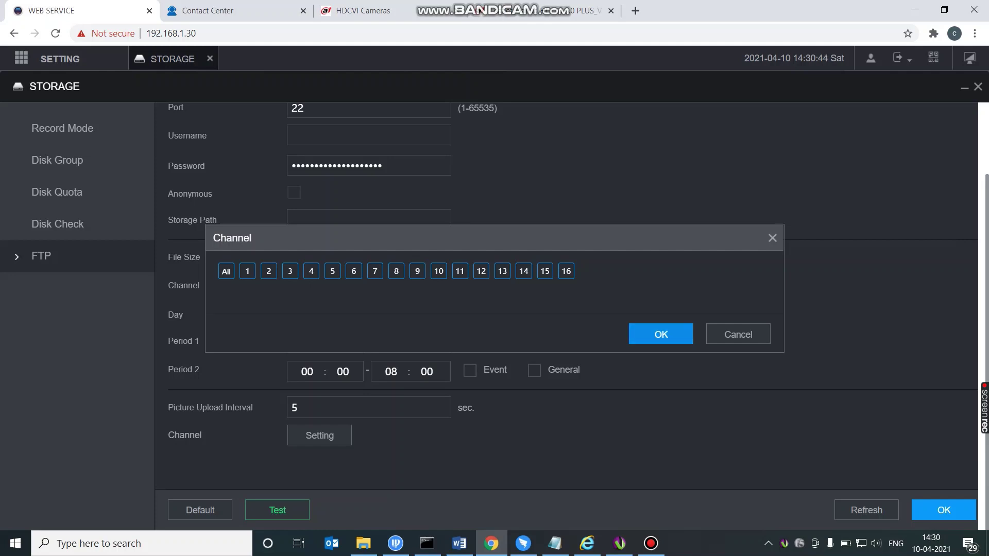
left_click(661, 335)
scroll(661, 334, "up", 2)
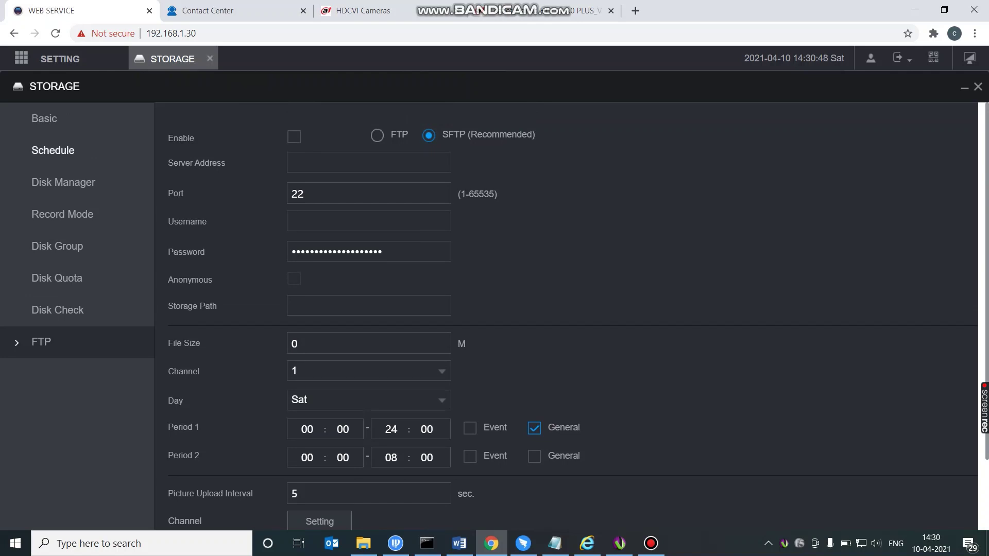
View the weekly recording schedule for channel 1 and open the Disk Manager
left_click(53, 150)
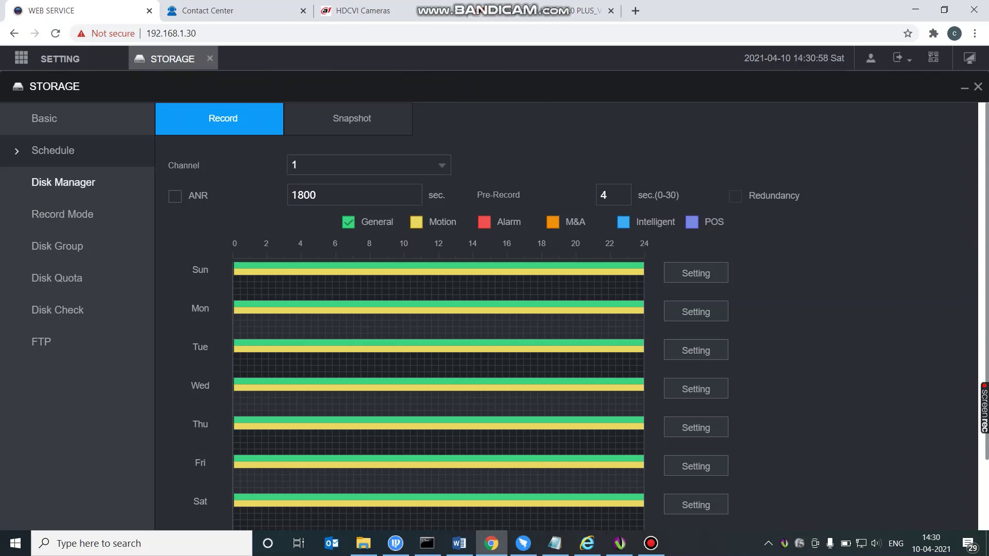
left_click(63, 183)
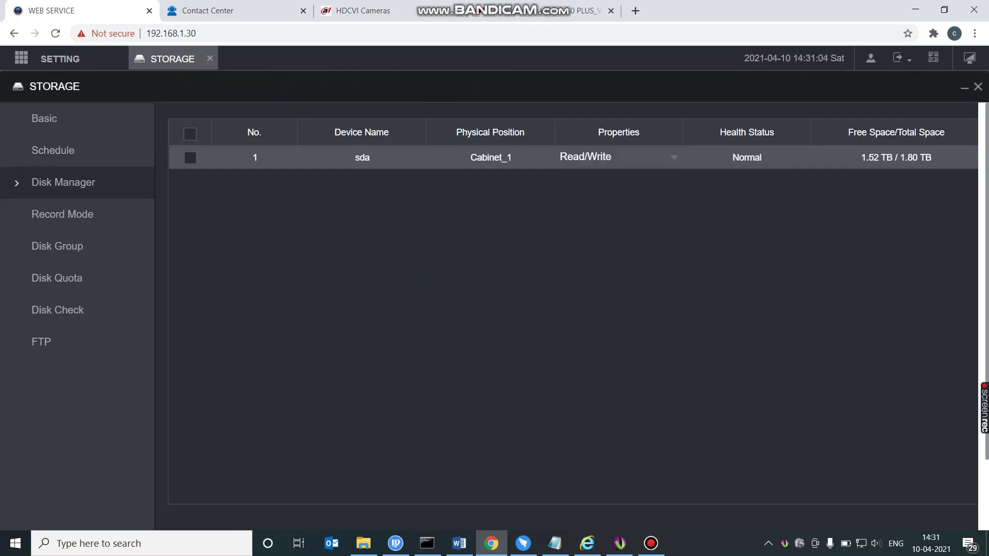
Try the Read Only property on the sda disk and set it back to Read/Write
left_click(673, 157)
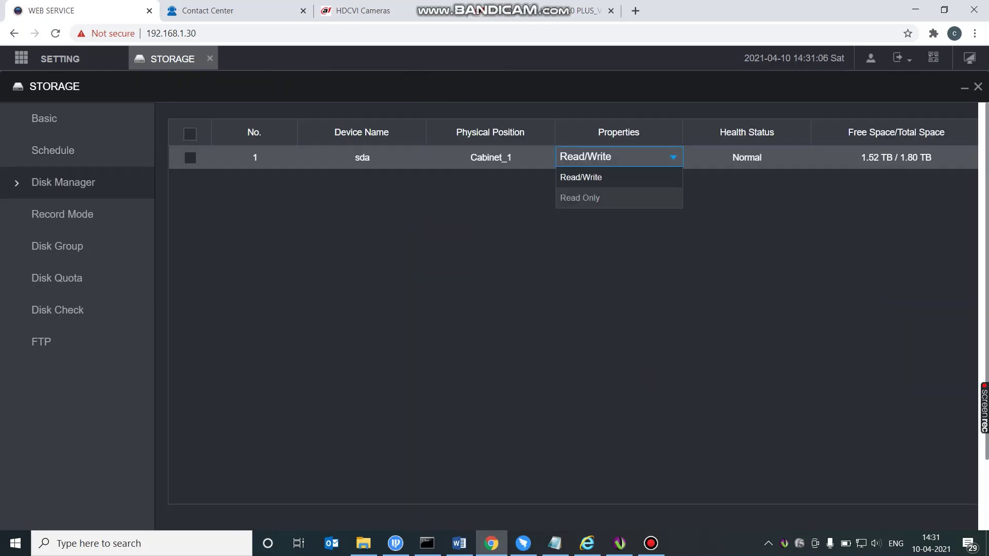
left_click(673, 158)
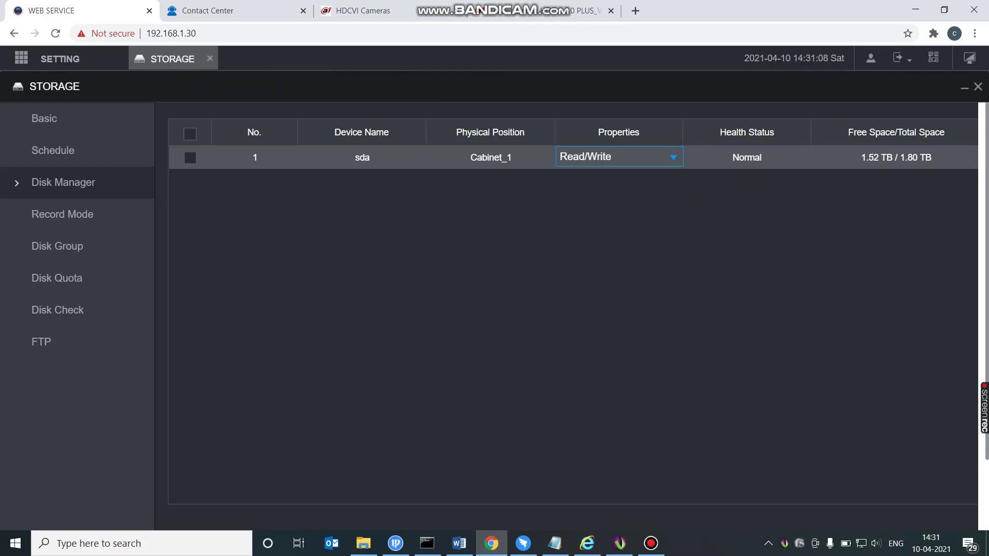
left_click(674, 157)
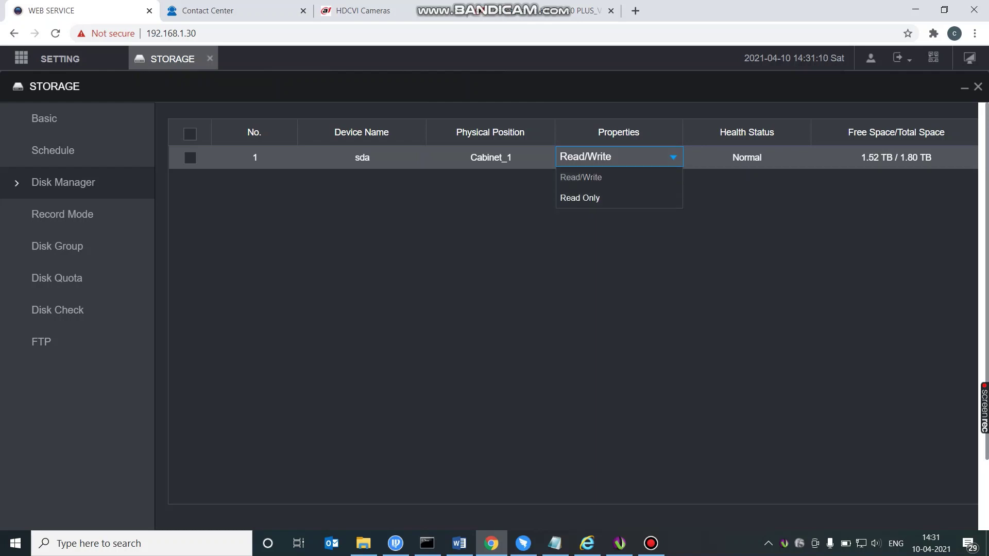
left_click(582, 198)
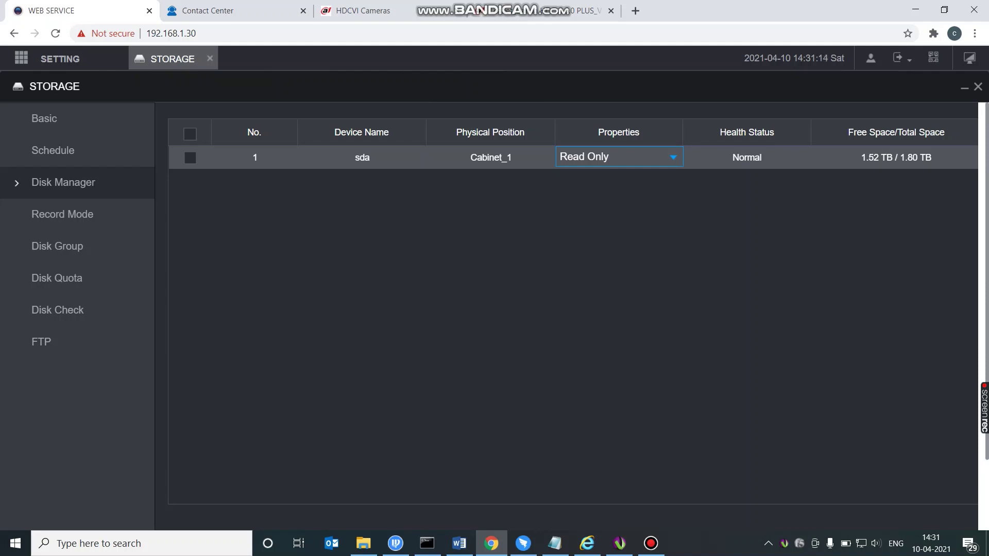
left_click(619, 157)
left_click(582, 177)
scroll(582, 304, "down", 1)
scroll(572, 309, "down", 2)
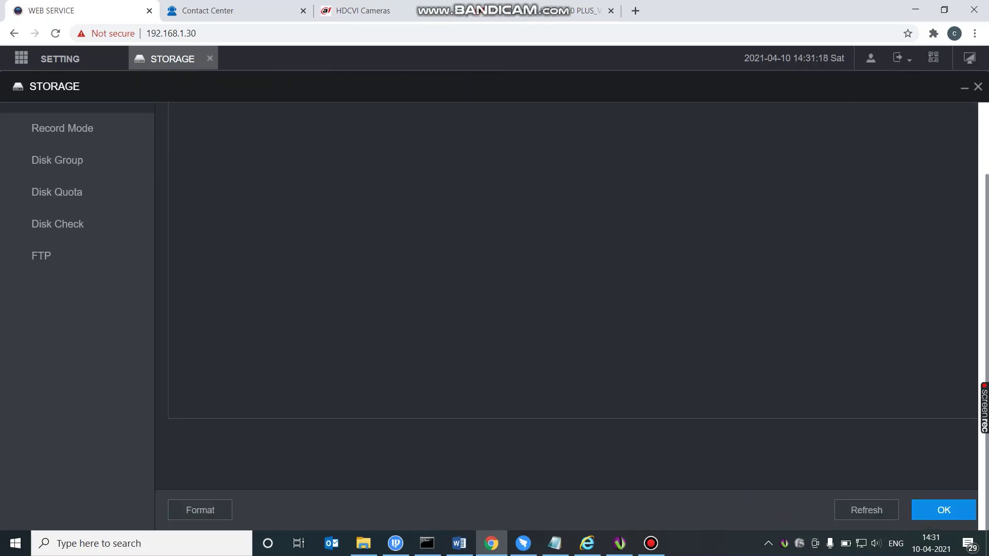
Save the Disk Manager settings and open the basic storage settings for disk-full handling, video file length and expired-file deletion
left_click(944, 510)
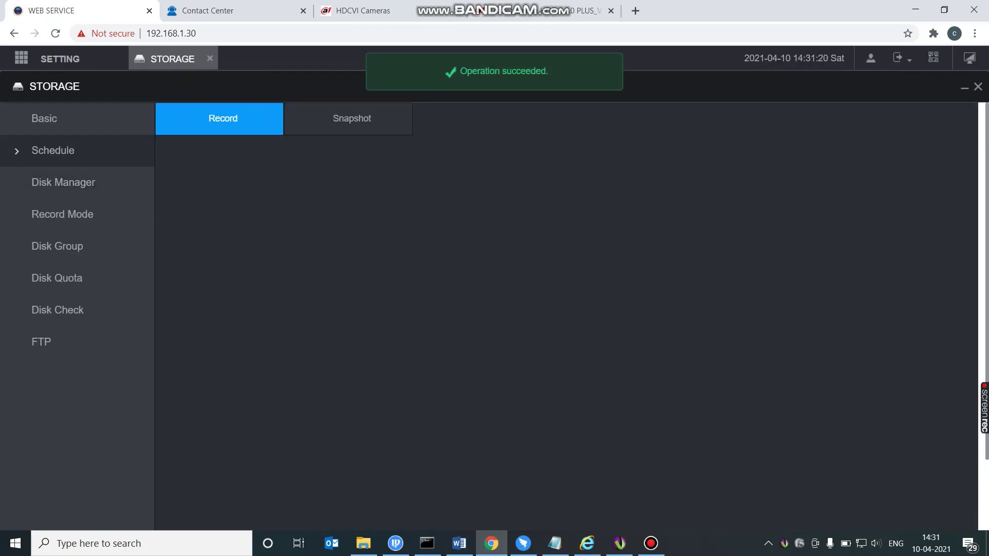
left_click(45, 119)
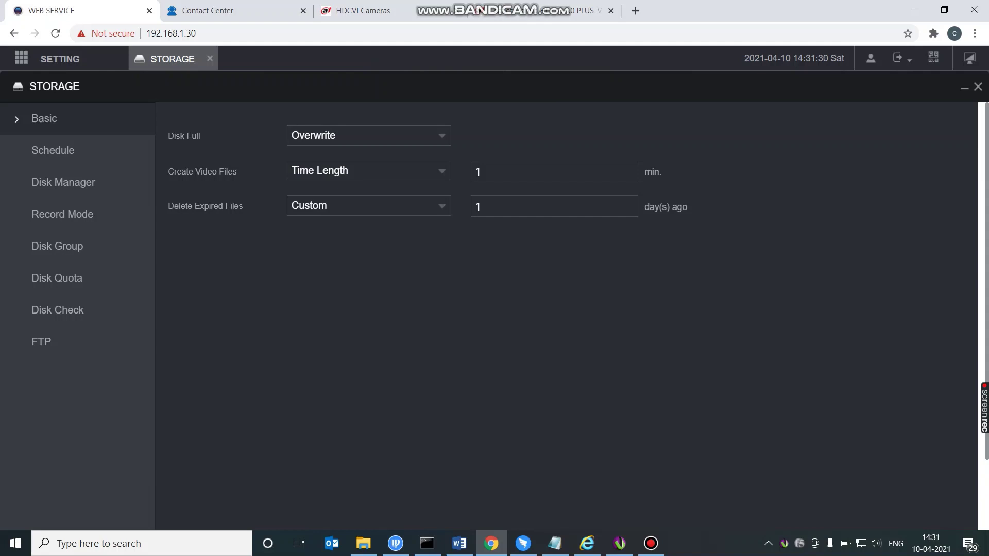
Enable the storage upload on the FTP page and select FTP instead of SFTP, accepting the risk note
left_click(41, 342)
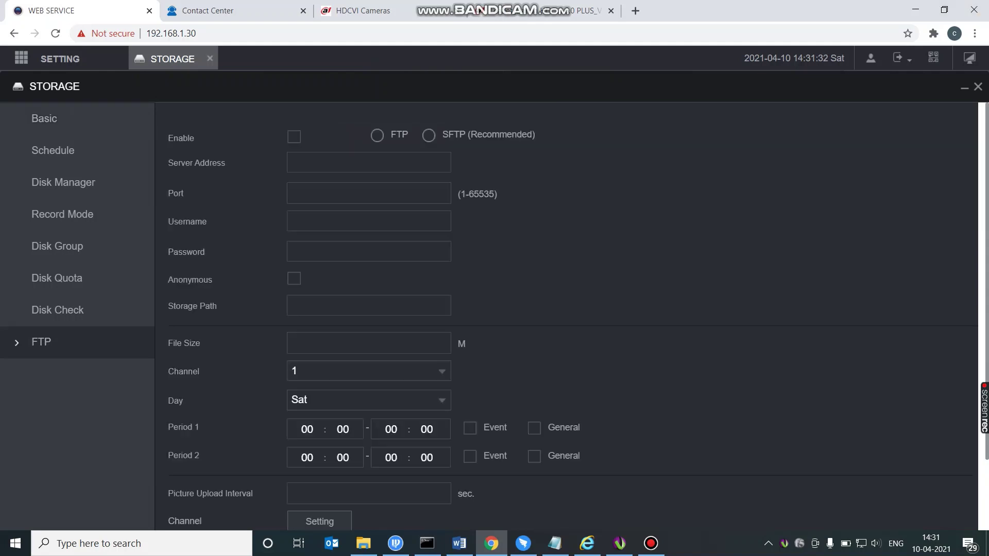
left_click(294, 137)
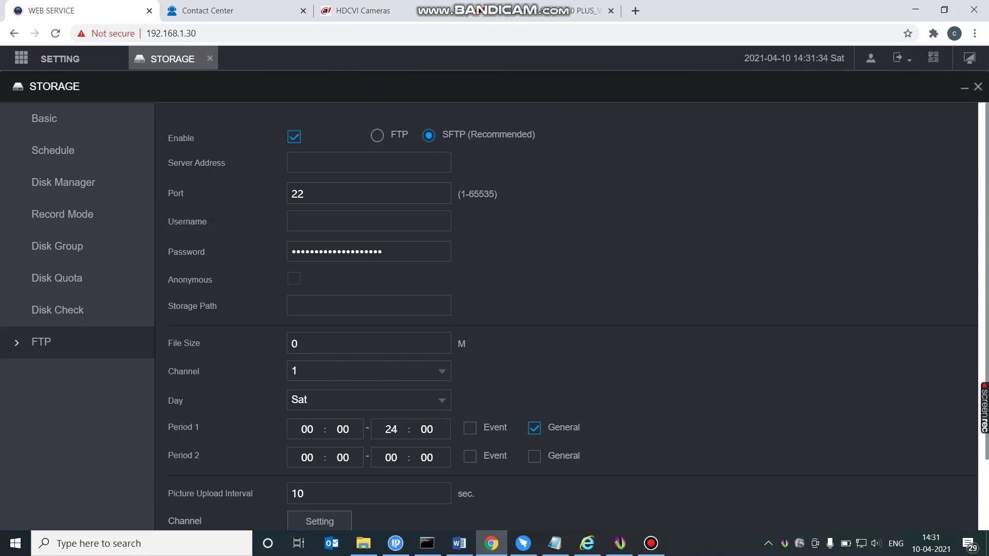
left_click(378, 136)
left_click(460, 317)
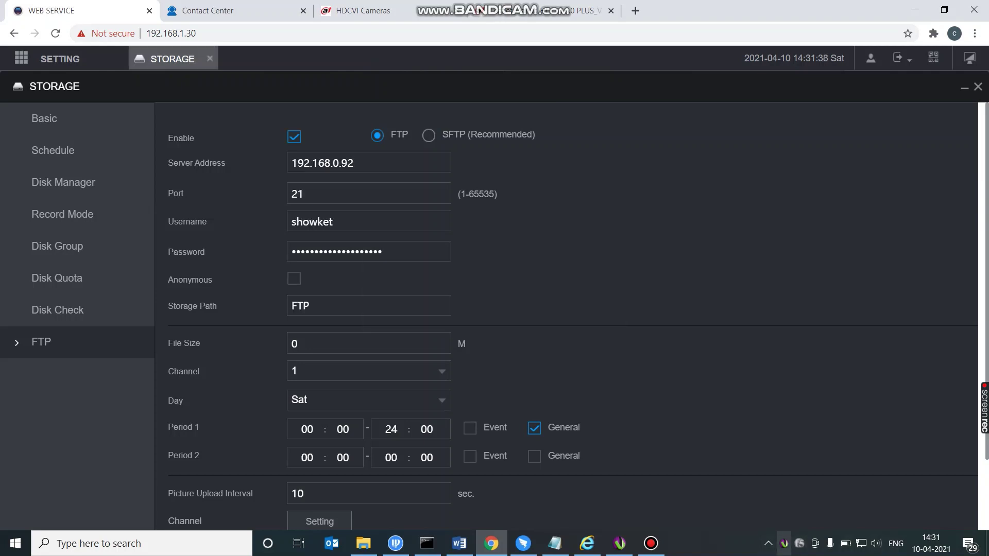
Check the domain details and network information in the Serv-U console, and close its windows
left_click(784, 543)
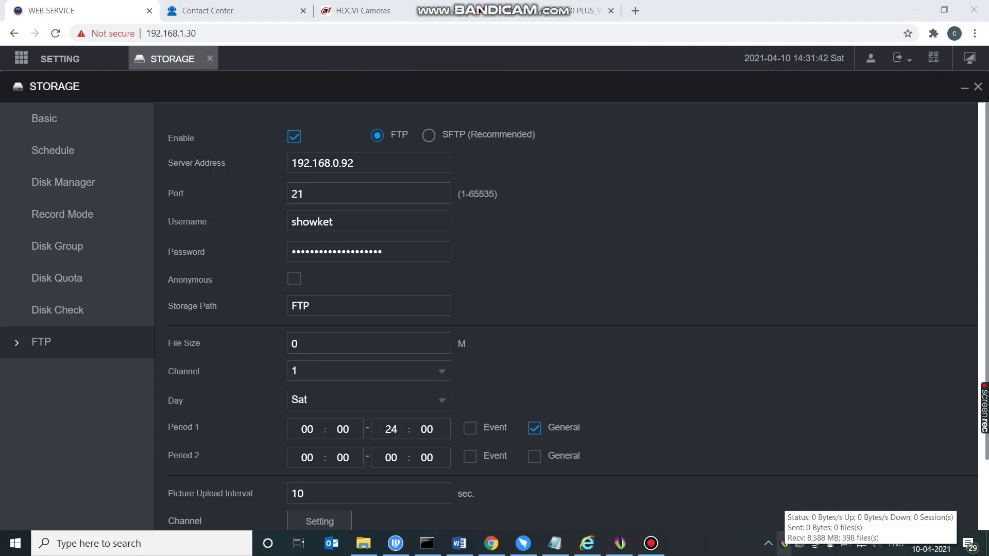
double_click(784, 544)
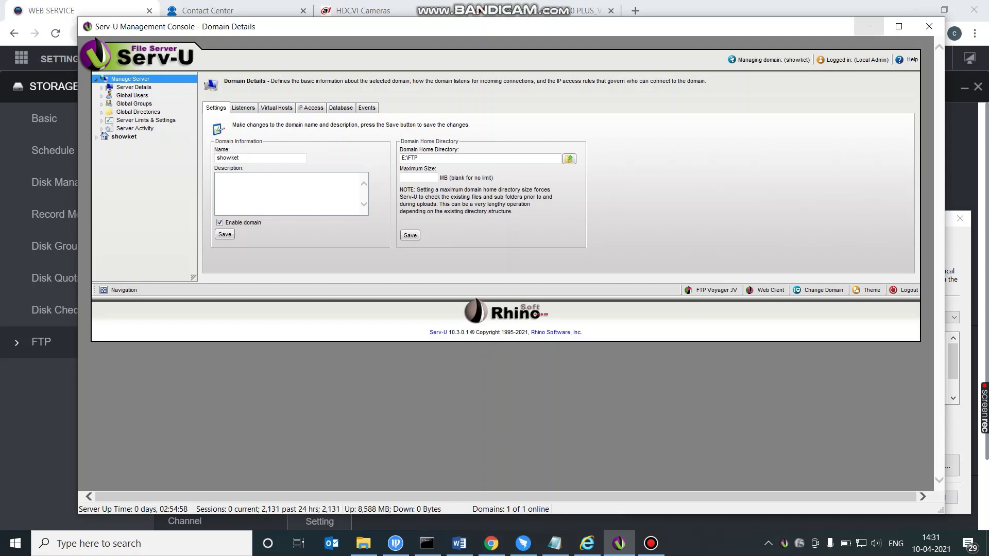
left_click(869, 26)
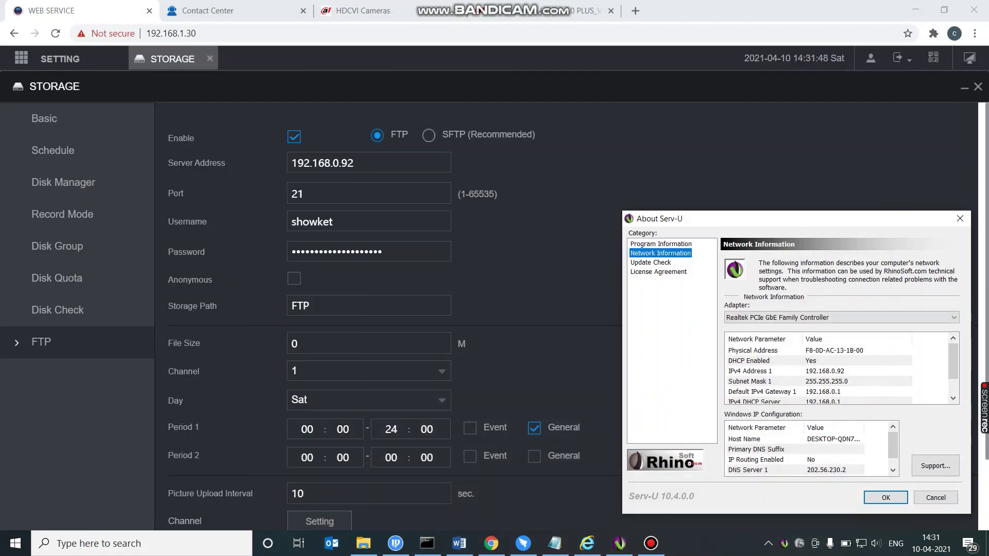
key("Escape")
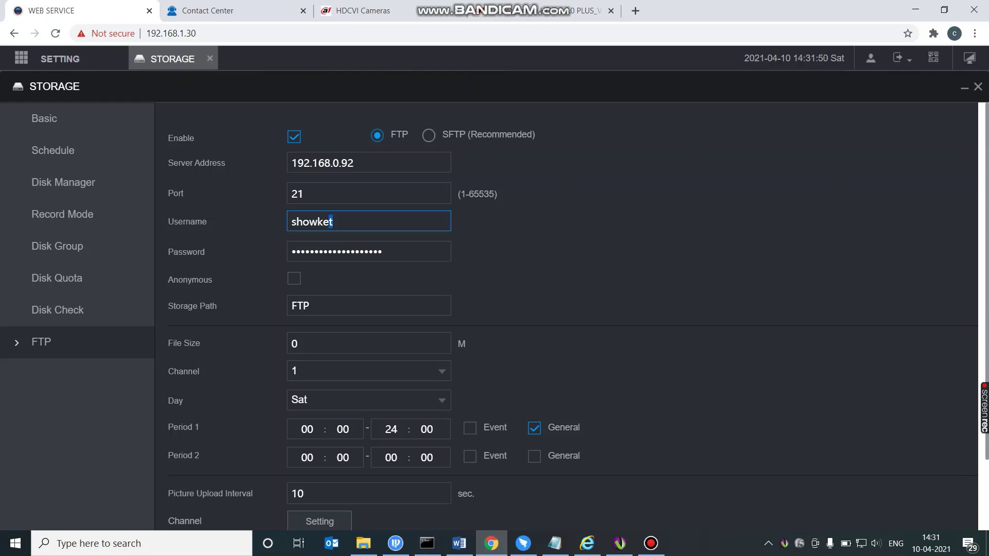
Enter the account password for the FTP user in the recorder's FTP settings
double_click(312, 222)
key("Tab")
type("••••••")
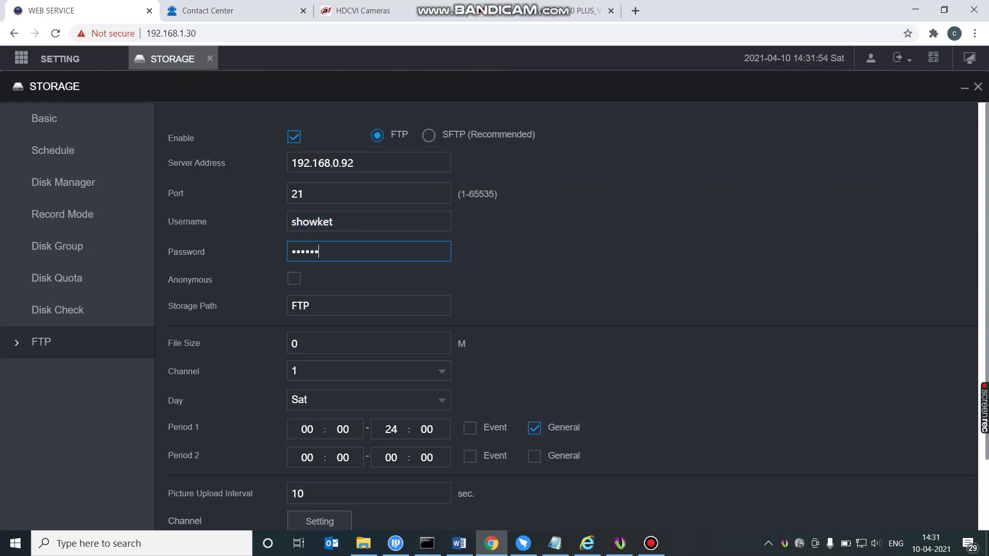
key("Tab")
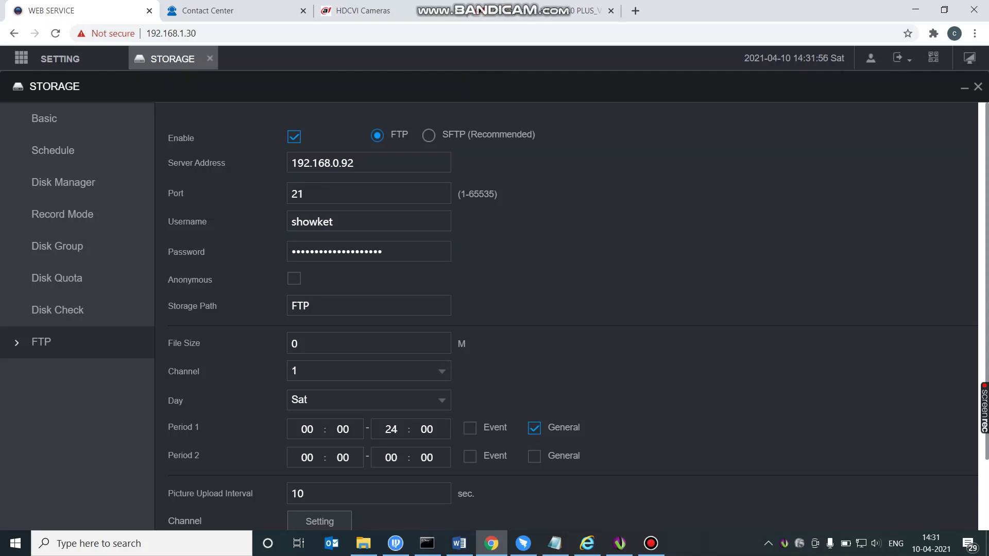
In File Explorer, delete the 192.168.1.30 folder from the FTP folder on drive E: and recheck the FTP folder
left_click(355, 484)
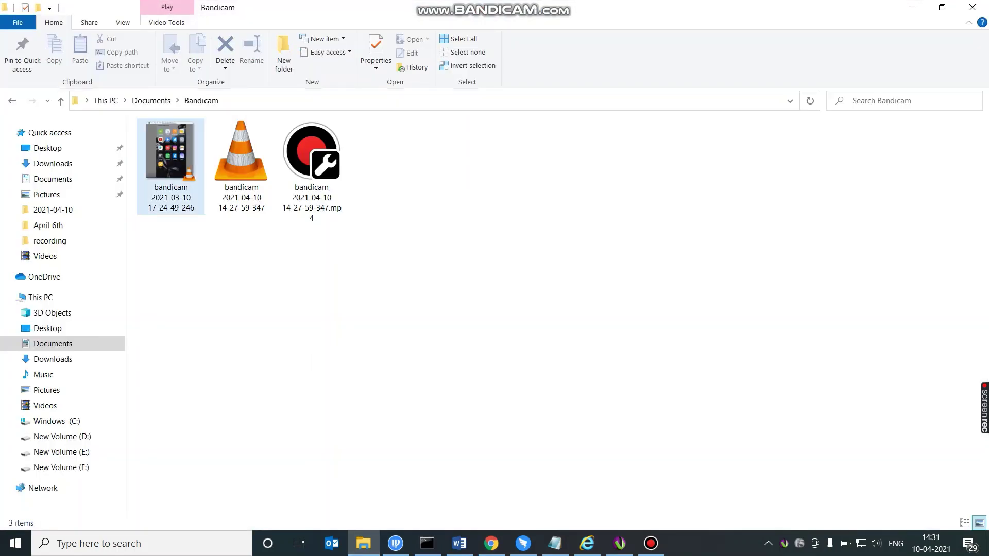
left_click(61, 452)
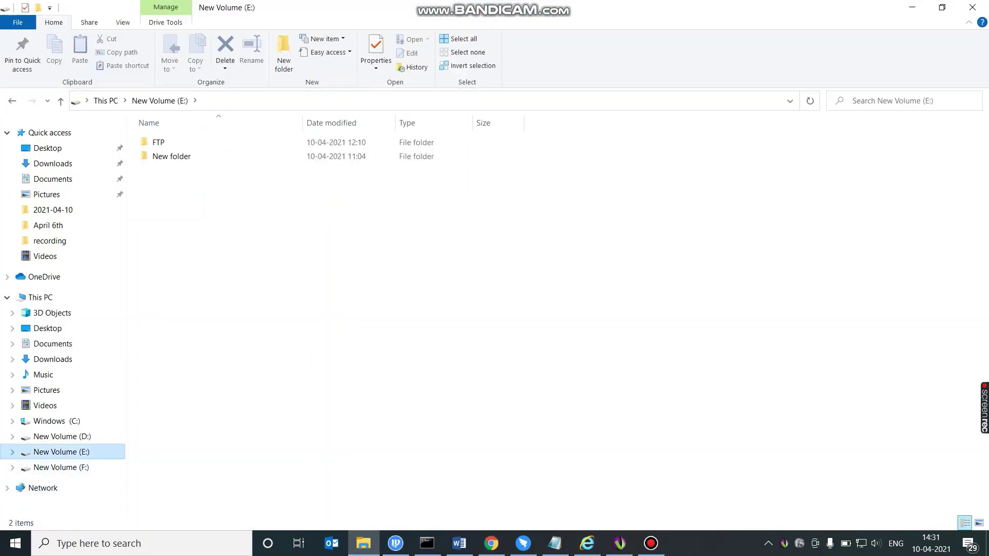
double_click(159, 143)
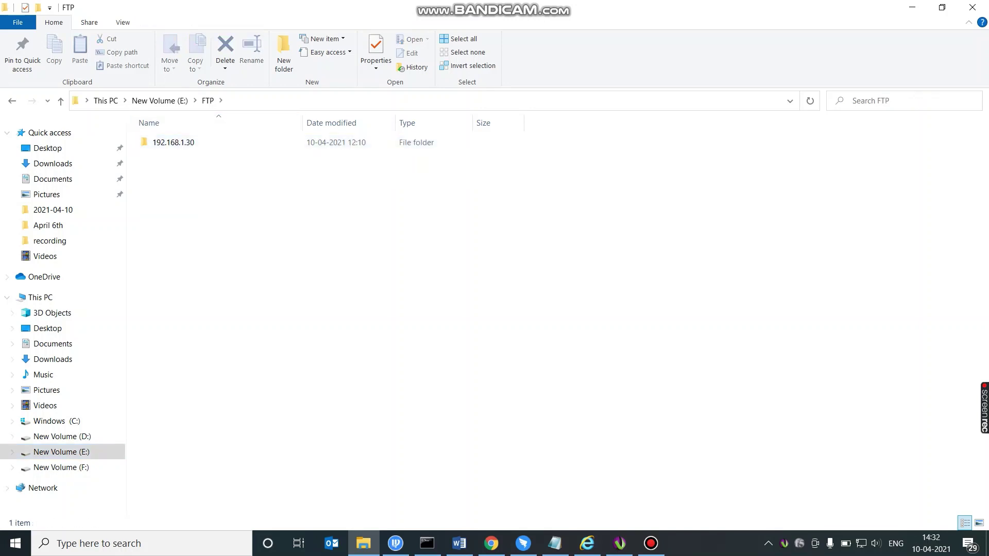
left_click_drag(418, 181, 254, 143)
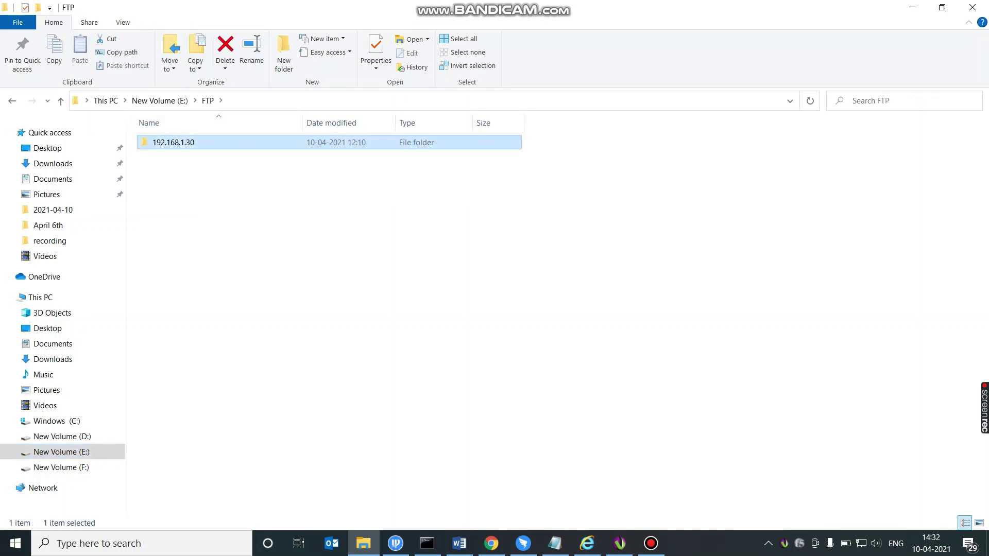
key("Delete")
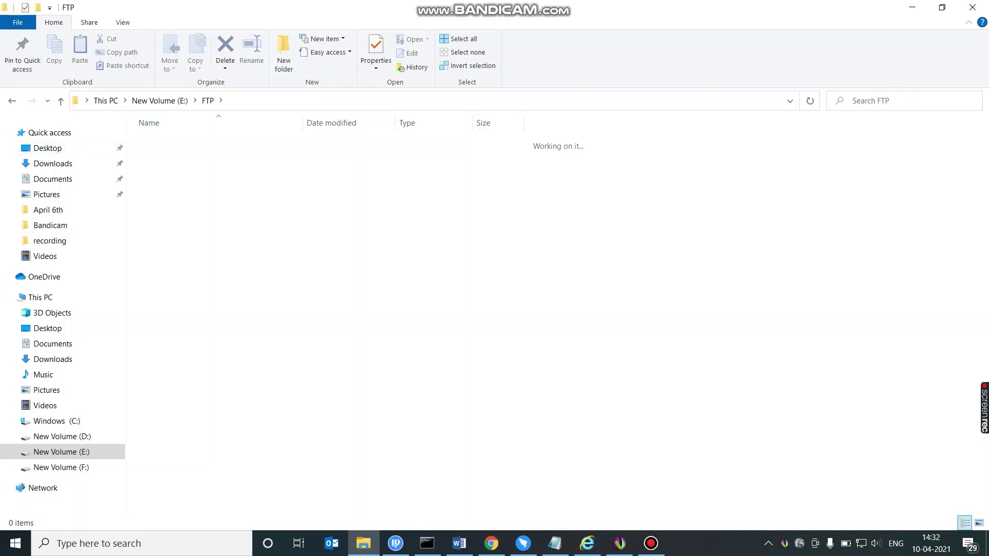
left_click(12, 101)
double_click(158, 143)
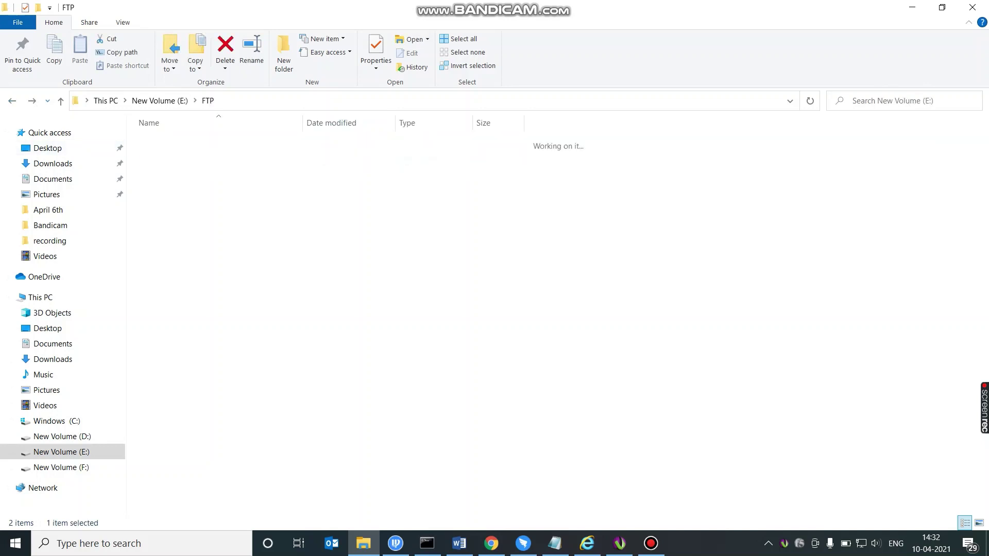
key("BackSpace")
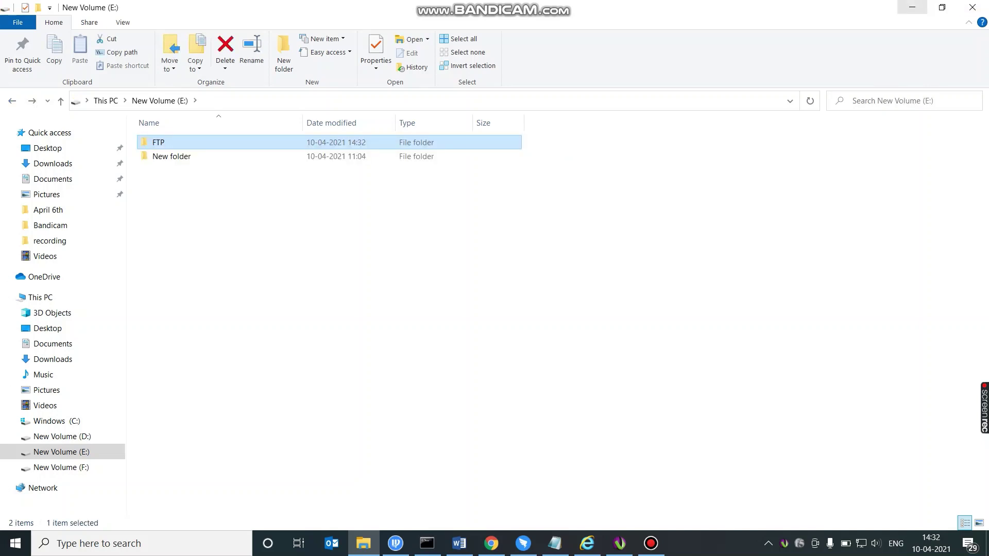
Switch back to the recorder's web page, reload the FTP settings and select FTP, accepting the risk note
key("alt+Tab")
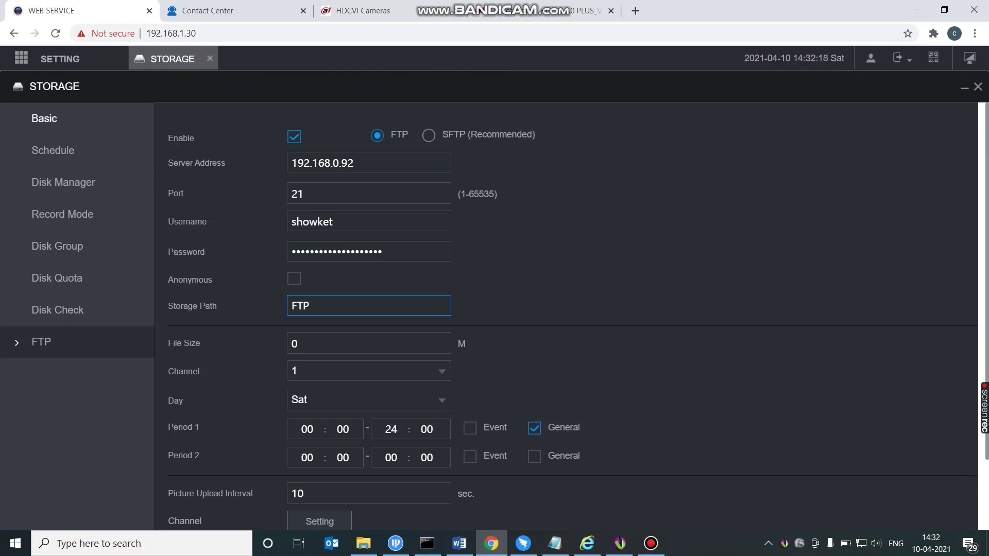
left_click(44, 118)
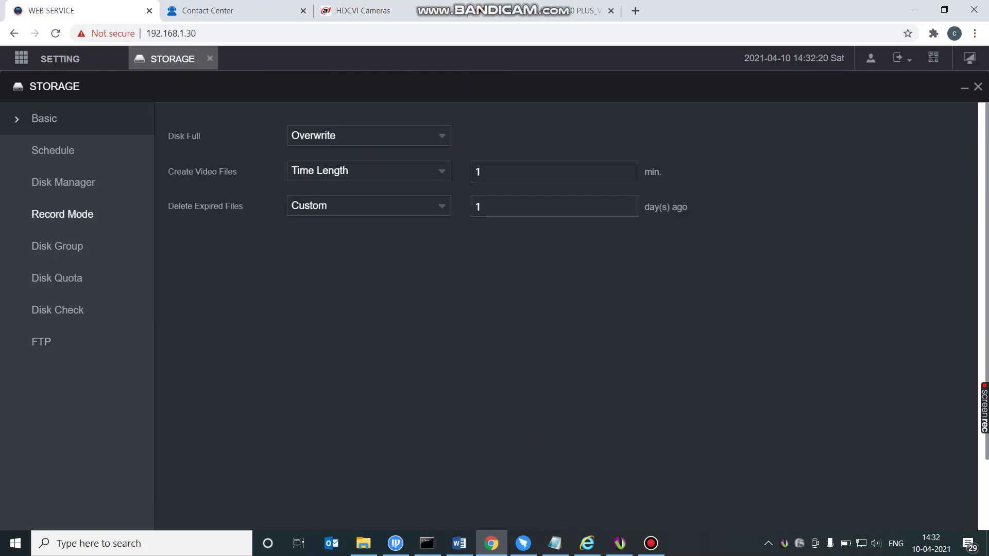
left_click(41, 342)
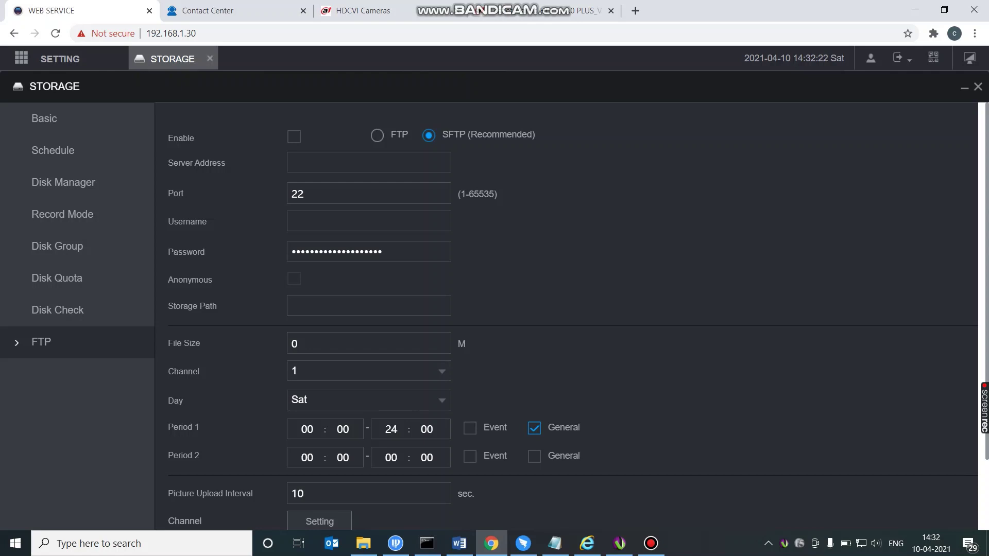
left_click(377, 136)
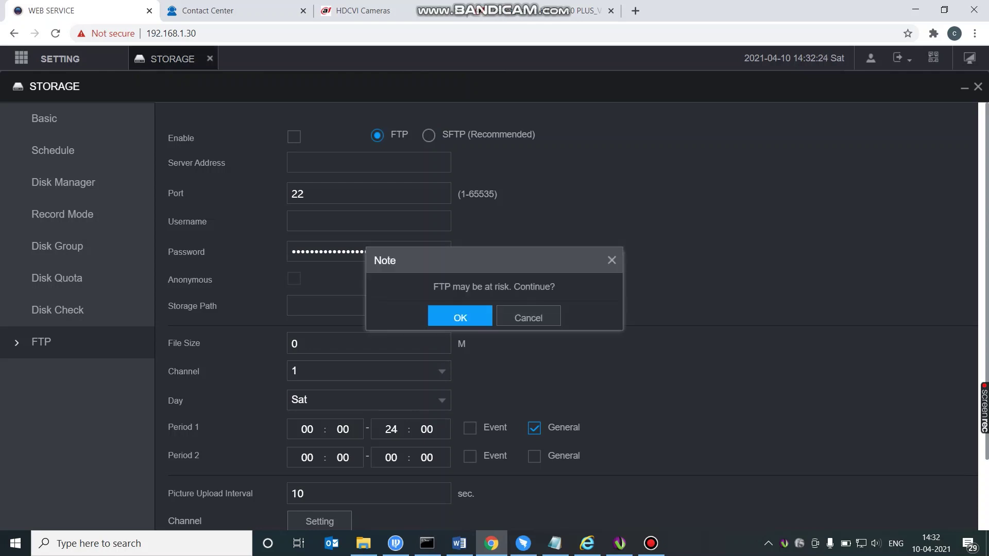
left_click(460, 317)
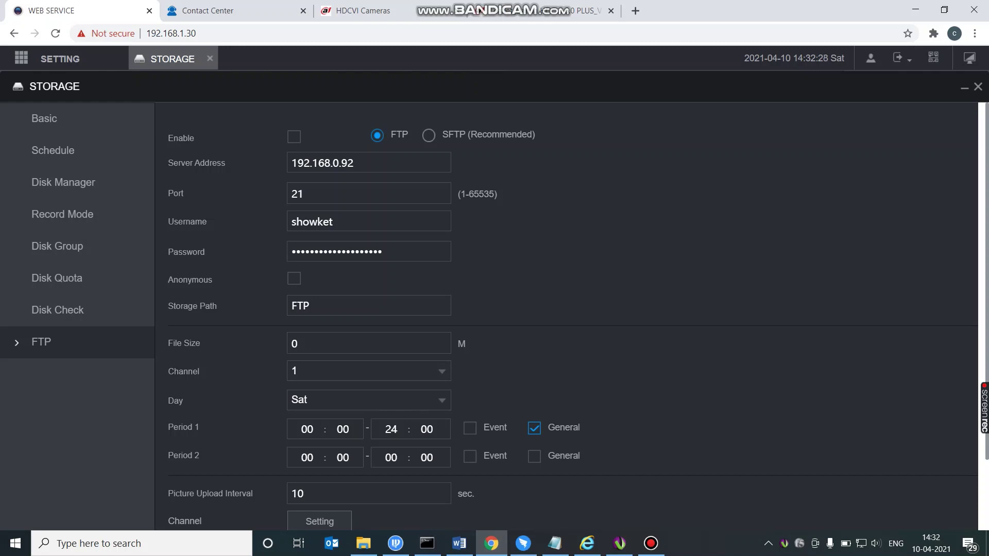
Set the FTP upload channel to All and the day to All
left_click(441, 371)
left_click(317, 179)
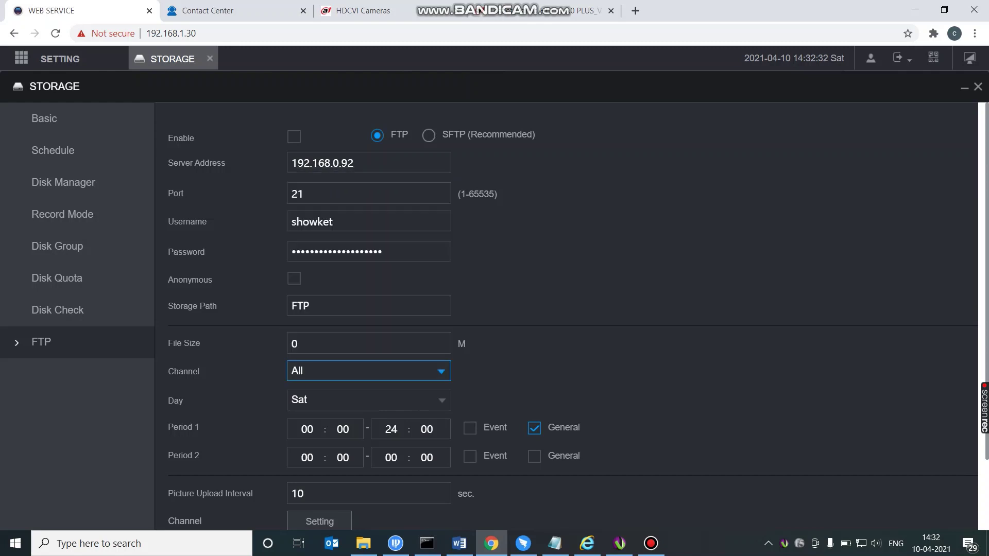
left_click(441, 400)
left_click(309, 380)
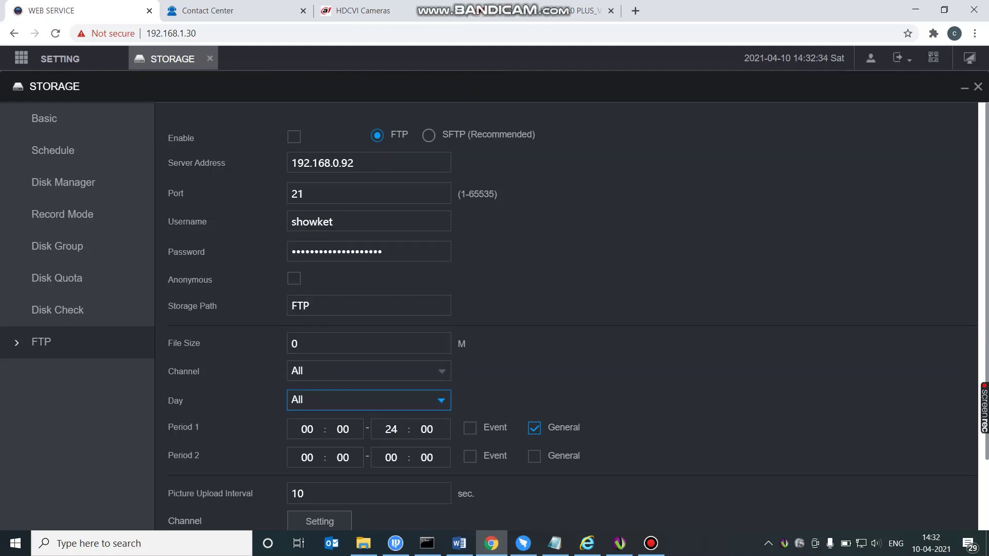
Review the channel selection for picture uploads without changing it and save the FTP settings
scroll(309, 379, "down", 3)
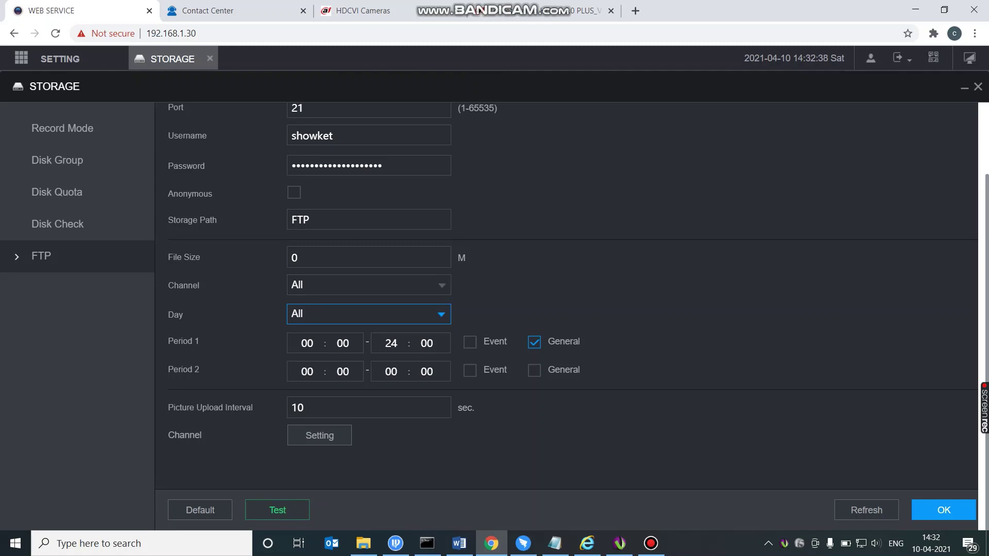
left_click(319, 435)
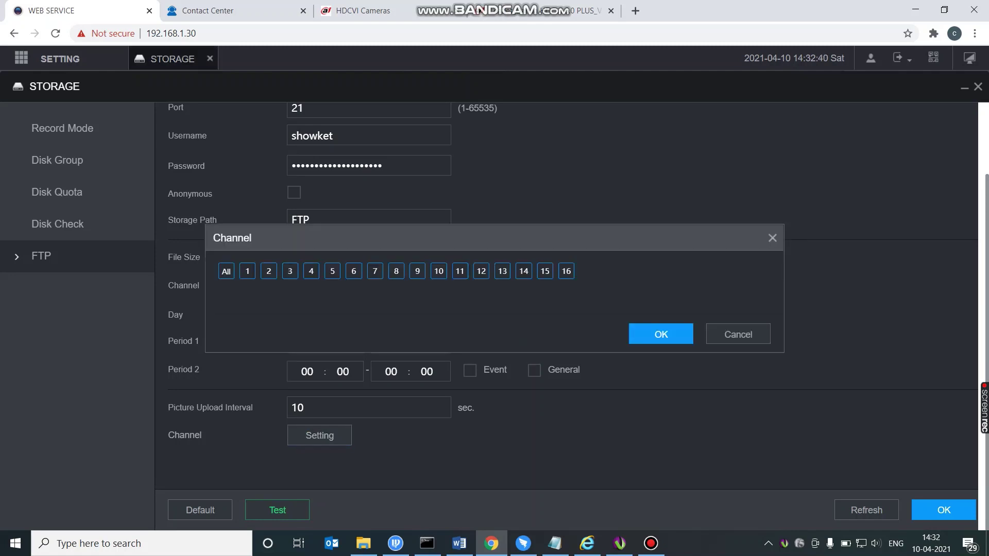
left_click(738, 334)
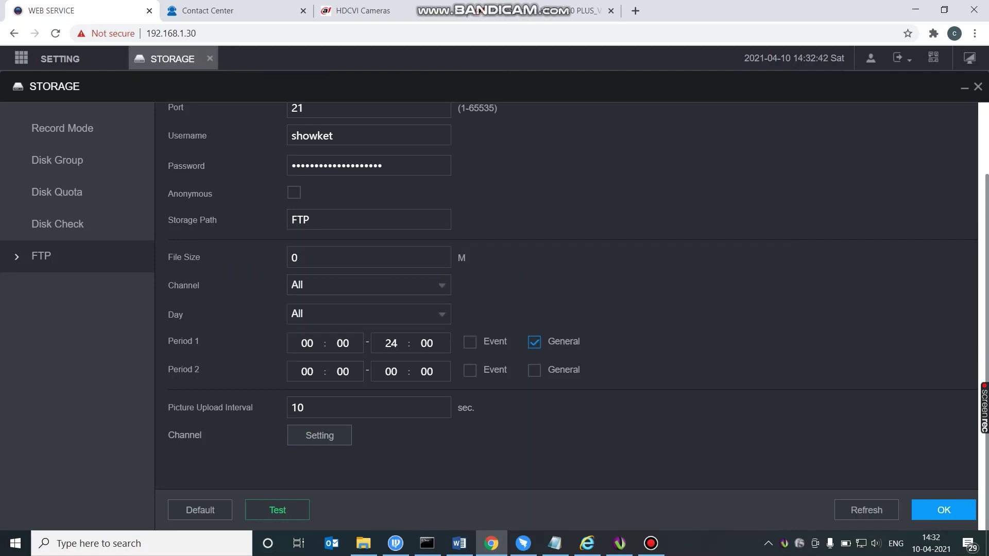
scroll(566, 309, "up", 2)
scroll(567, 309, "down", 2)
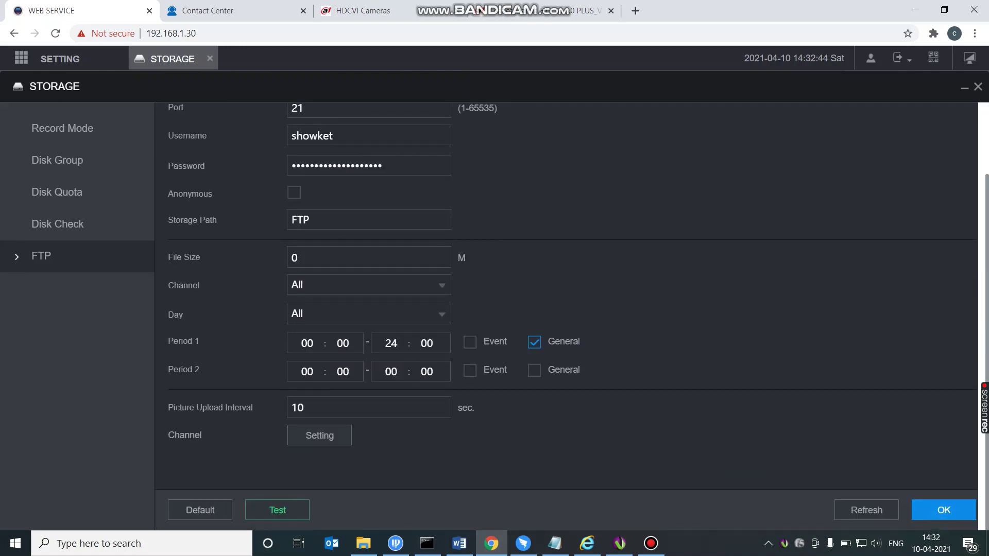
left_click(944, 510)
Enable and save the FTP upload, and test the connection to the server
scroll(566, 310, "up", 2)
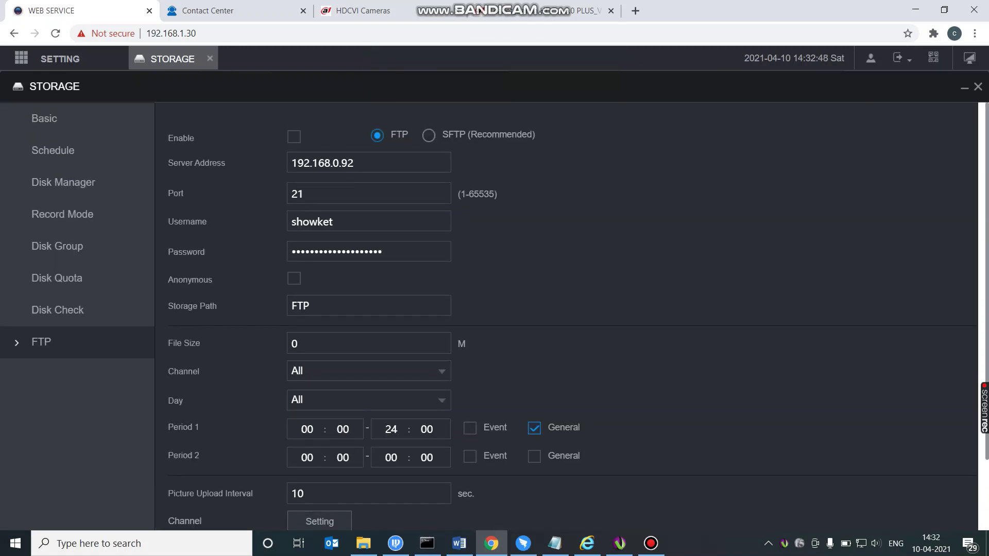
left_click(294, 137)
scroll(566, 316, "down", 2)
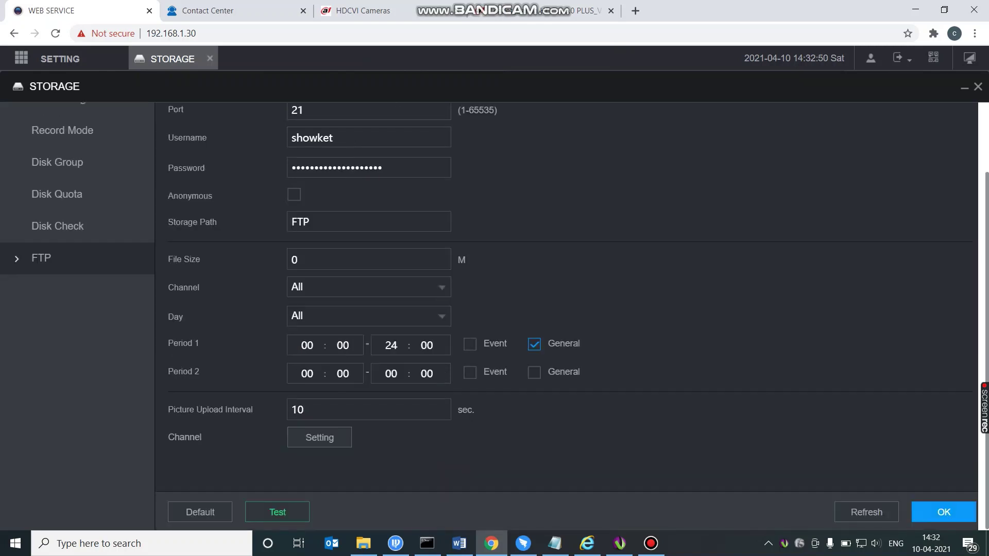
left_click(944, 510)
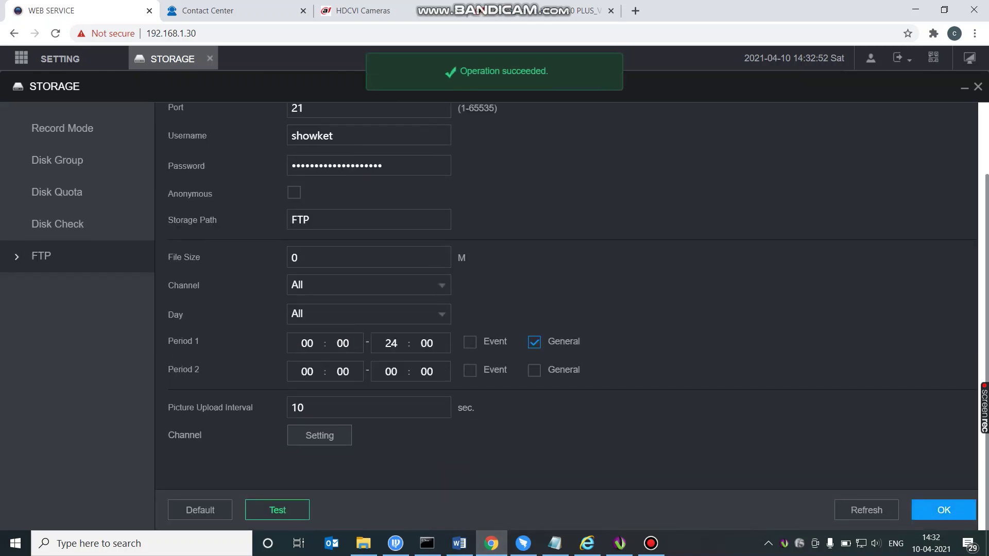
left_click(278, 510)
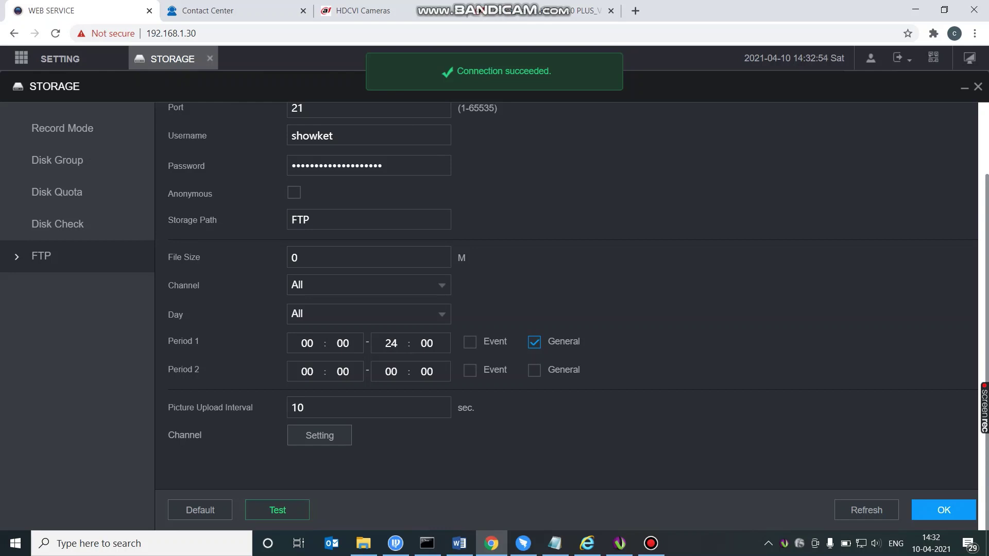
Switch to File Explorer and check the FTP folder on New Volume (E:) for uploaded content
scroll(567, 309, "up", 2)
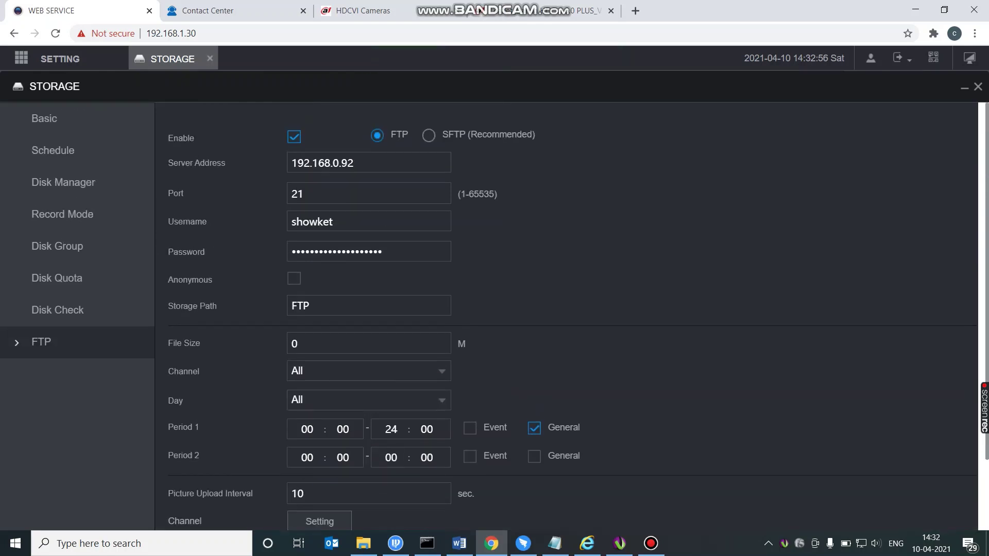
left_click(363, 544)
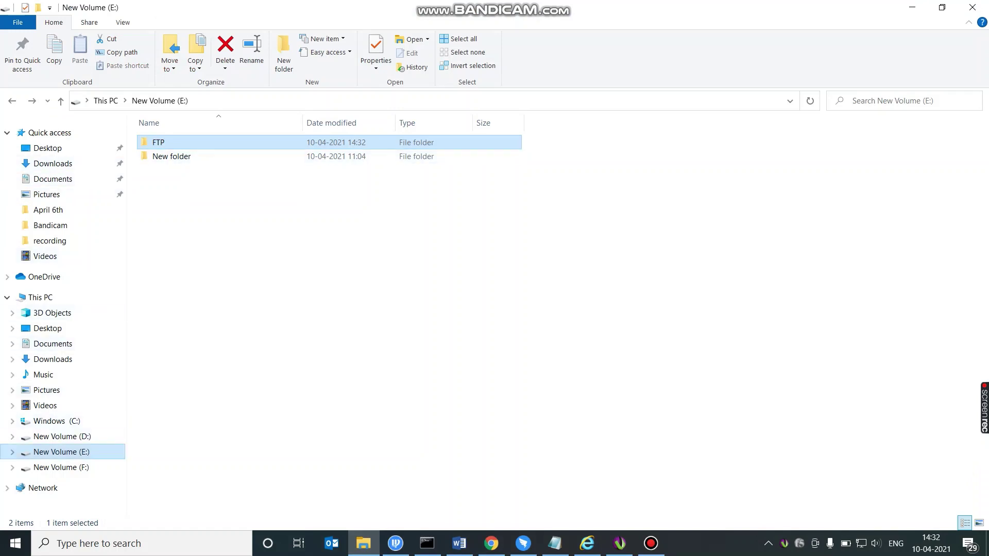
left_click(61, 468)
left_click(61, 453)
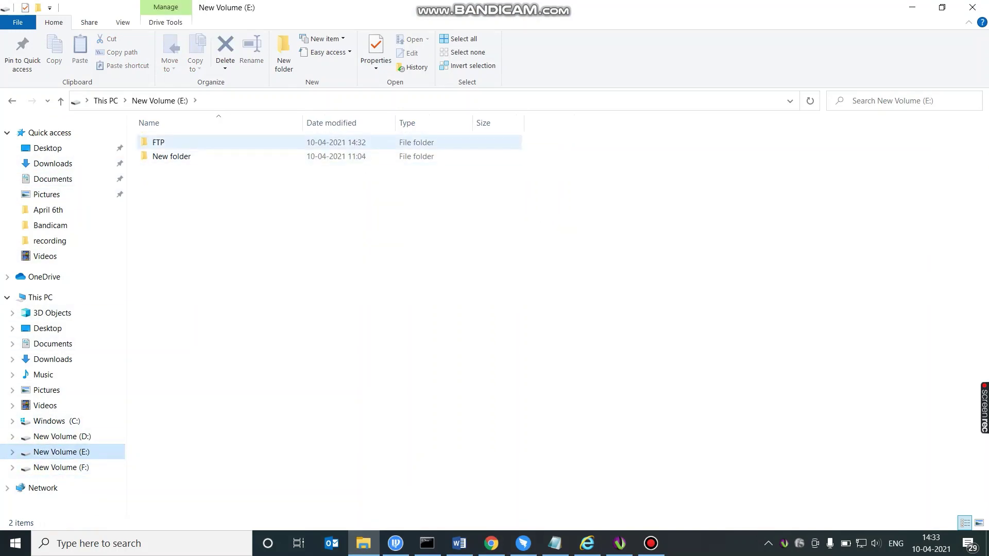
left_click(158, 142)
key("Return")
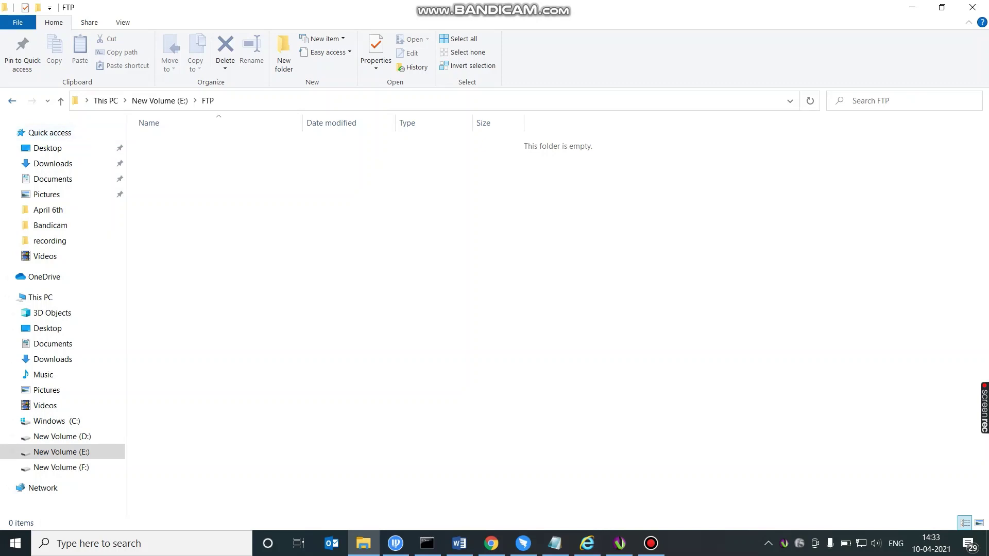
key("alt+Left")
key("Return")
key("alt+Left")
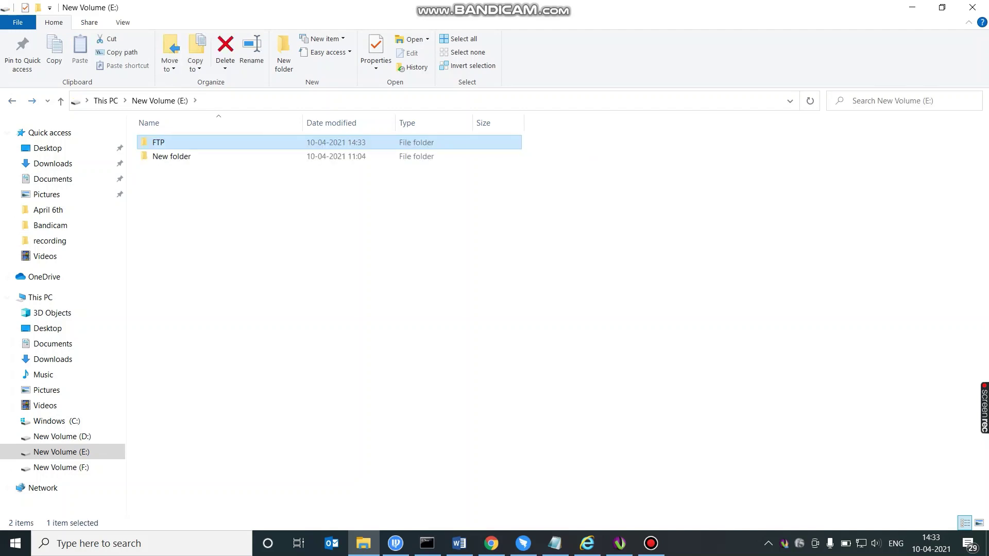
Open the 2021-04-10 folder under FTP\192.168.1.30 and reload its contents by leaving and reopening it
double_click(178, 143)
key("Return")
key("Down")
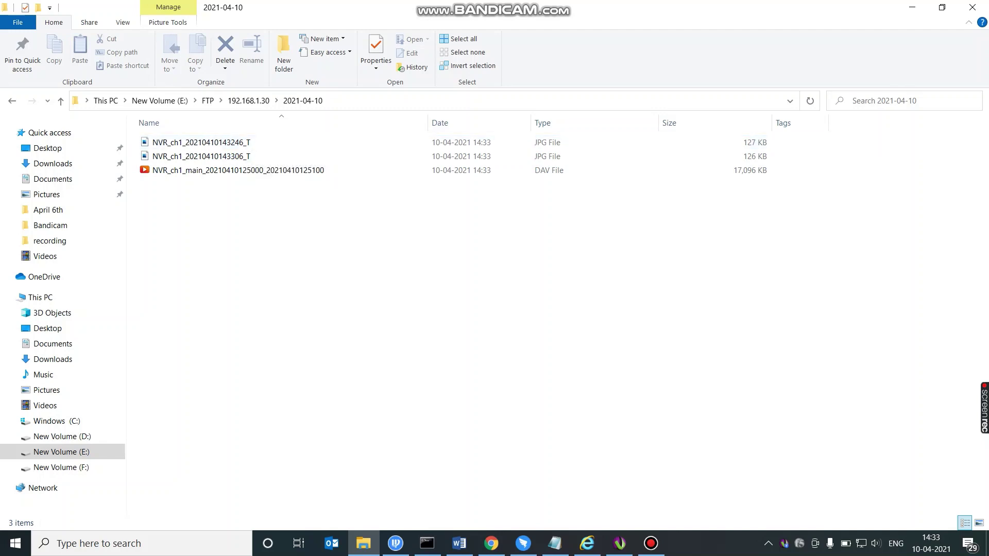
key("BackSpace")
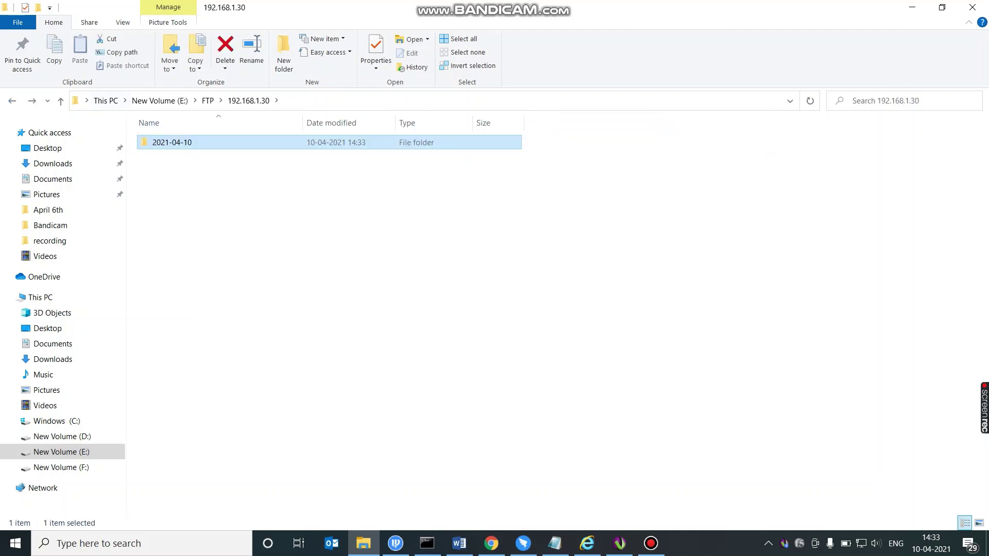
key("Return")
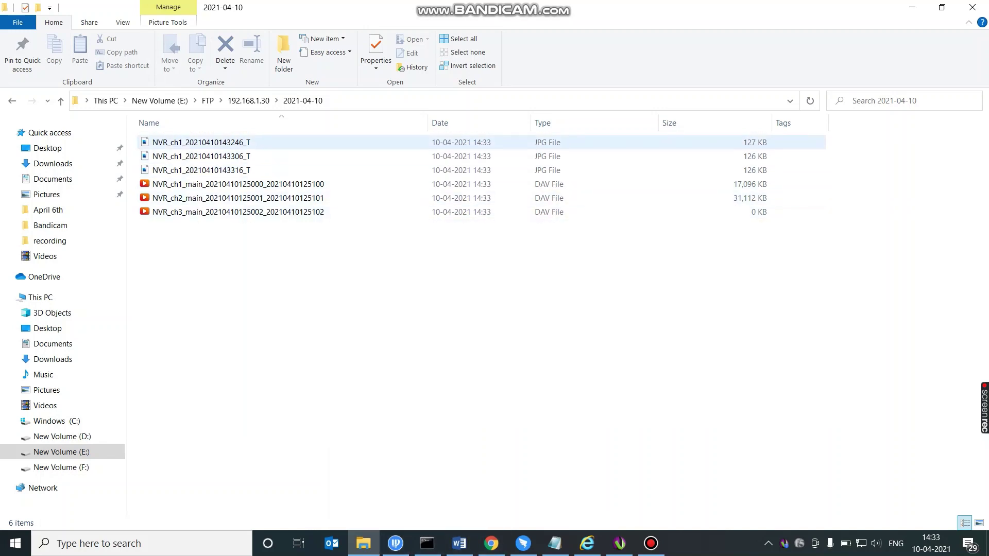
Switch back to the recorder's web page and review the channels selected for picture uploads without changing them
left_click(492, 543)
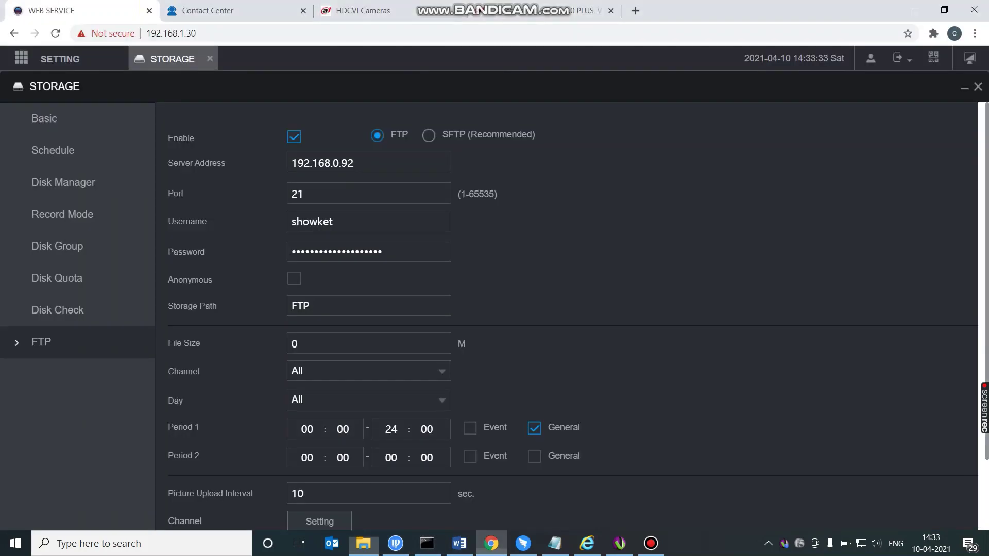
scroll(566, 317, "down", 1)
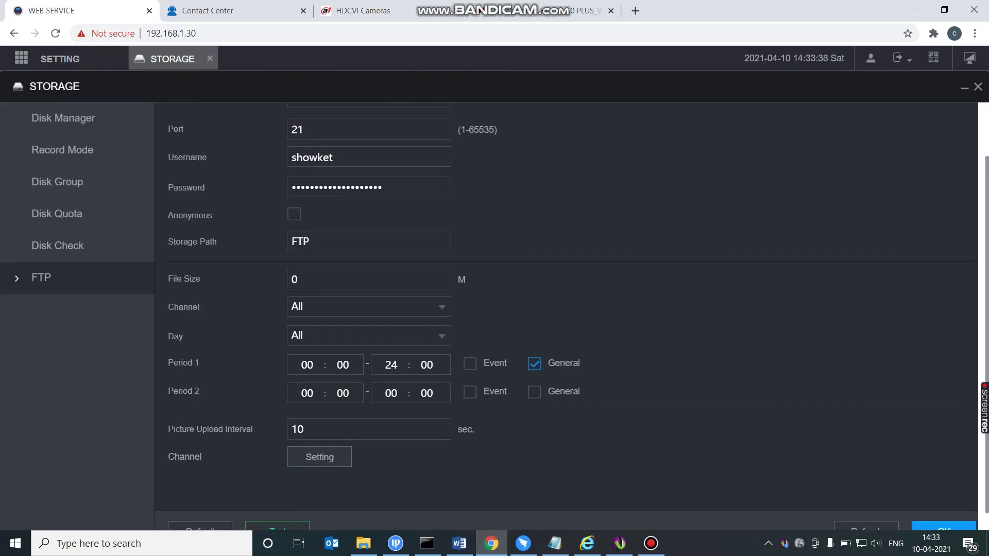
left_click(319, 457)
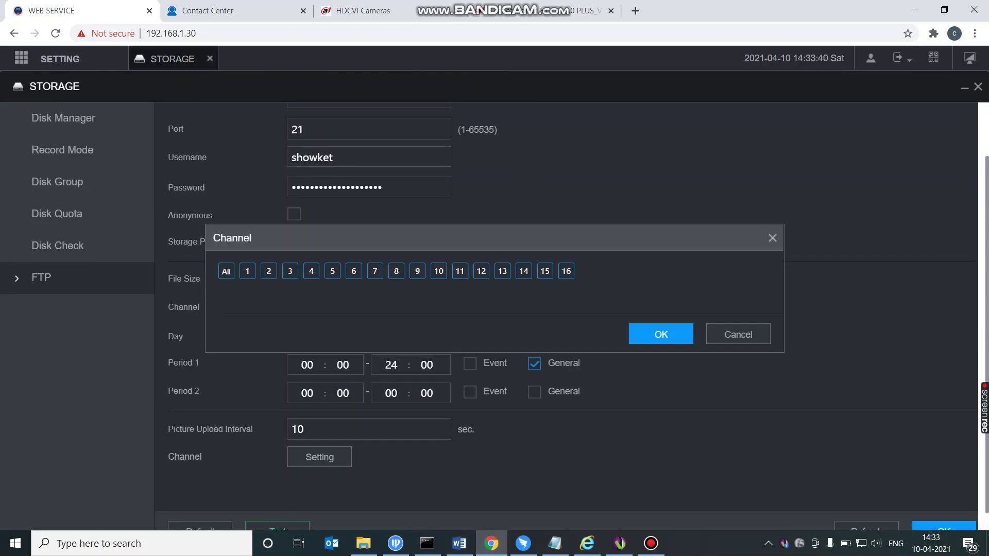
left_click(738, 335)
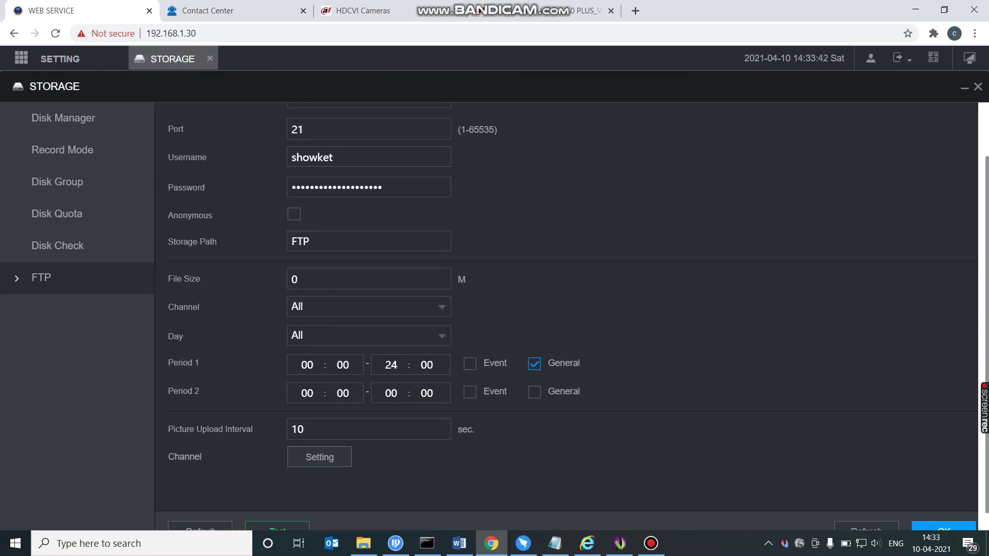
scroll(567, 317, "up", 1)
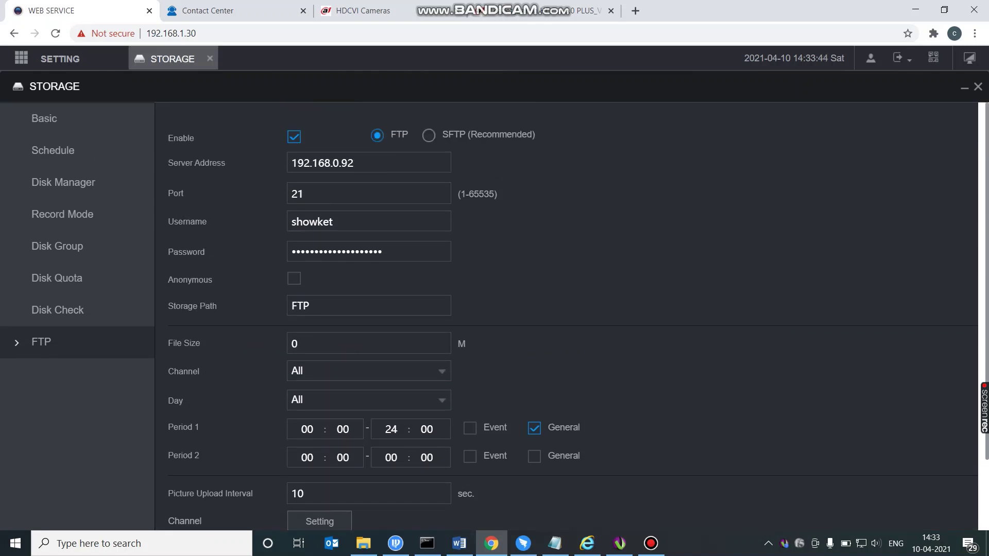
scroll(567, 317, "down", 1)
scroll(566, 317, "down", 1)
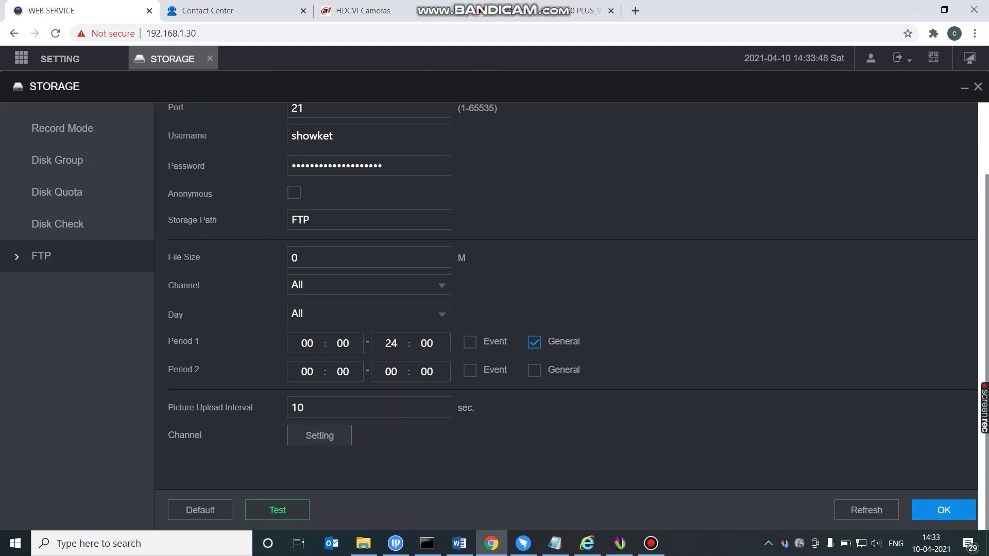
Save the FTP settings and check the uploaded files in File Explorer, returning to the recorder's page
left_click(944, 510)
left_click(364, 543)
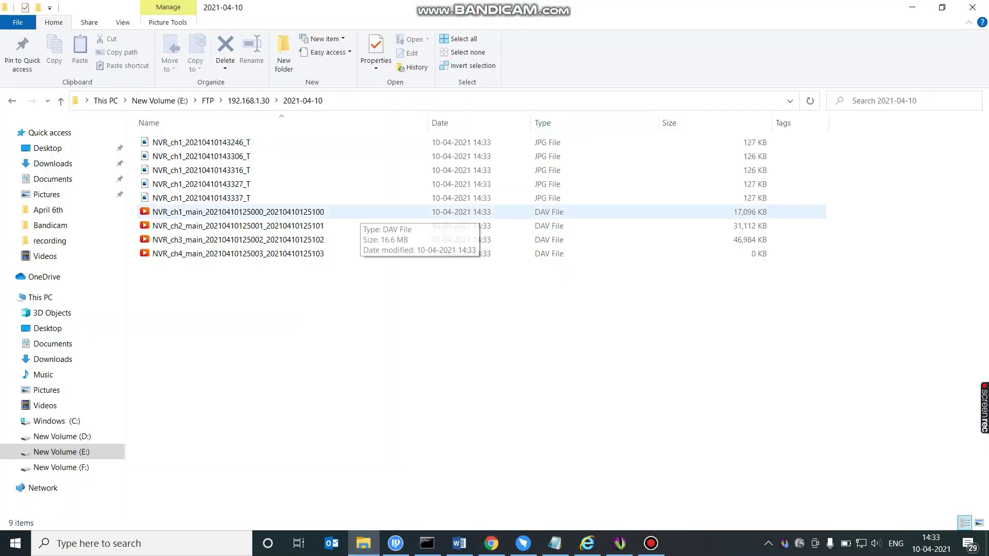
left_click(912, 7)
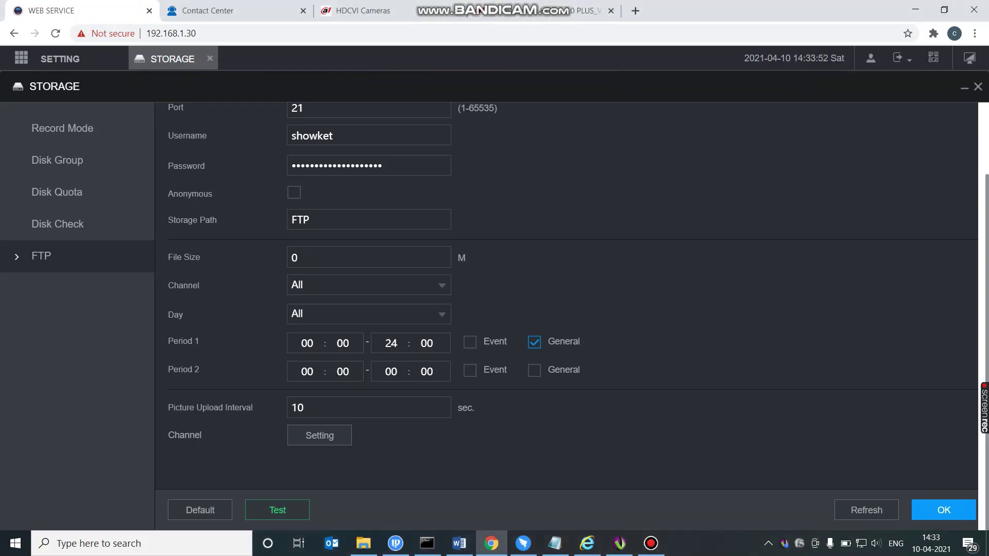
In the recorder's record mode settings, turn snapshots on for all channels and save
scroll(56, 309, "up", 2)
left_click(62, 214)
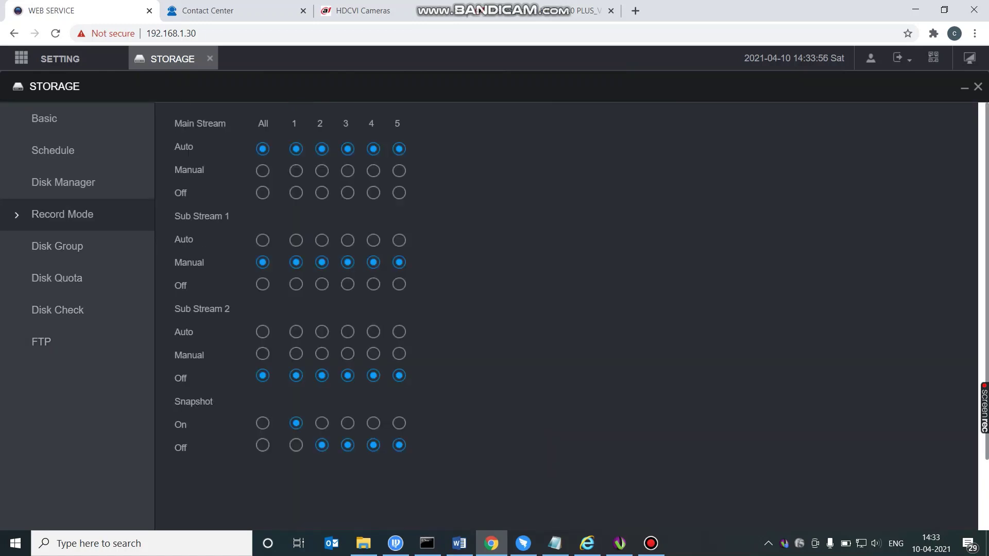
left_click(262, 423)
scroll(489, 317, "down", 2)
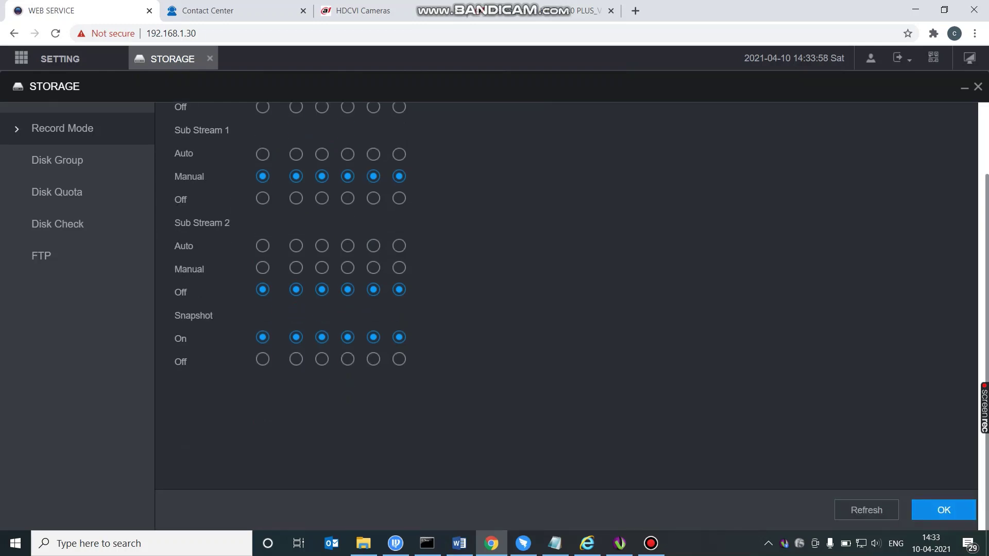
left_click(943, 510)
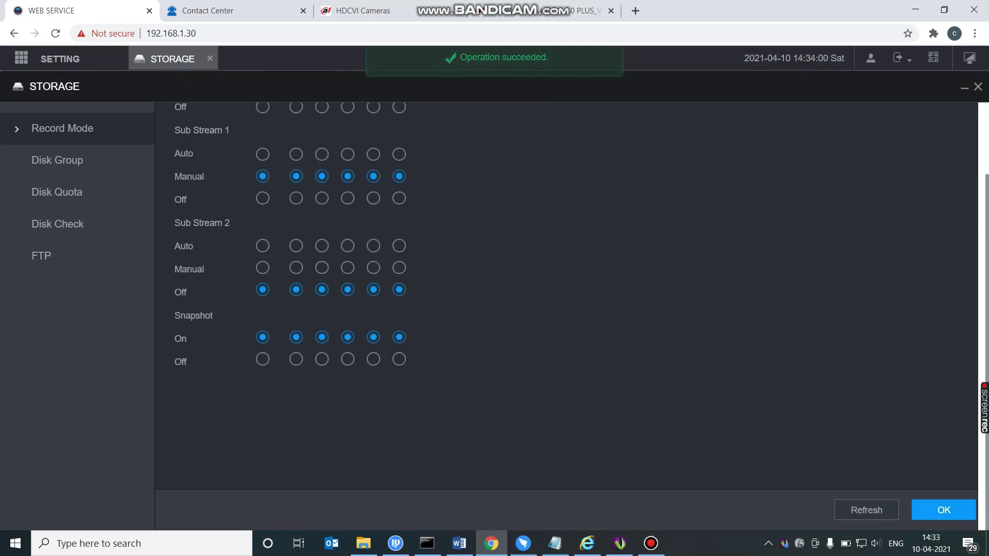
Switch to File Explorer, reopen the 2021-04-10 folder from 192.168.1.30 and review the uploaded pictures and videos of each channel
left_click(363, 544)
key("alt+Tab")
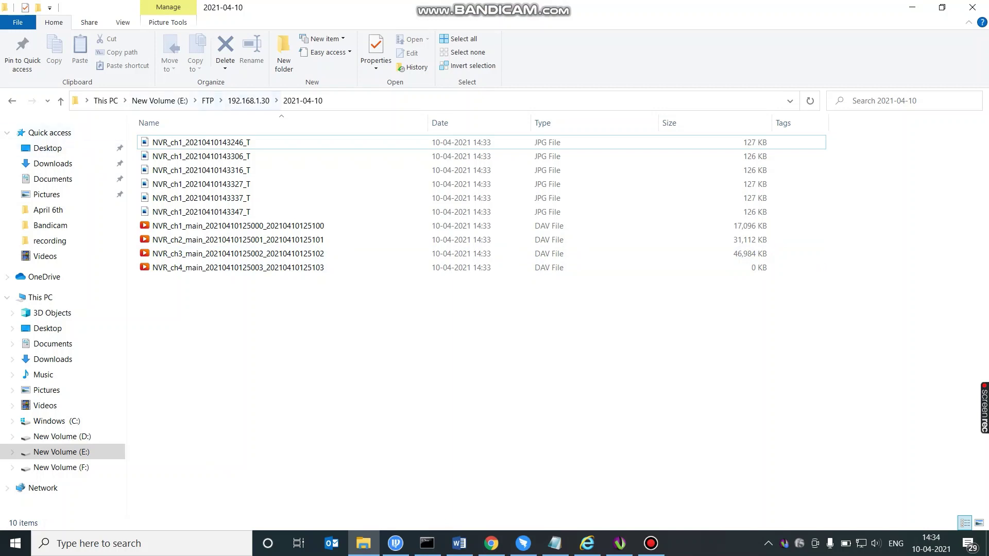
left_click(249, 101)
left_click(330, 101)
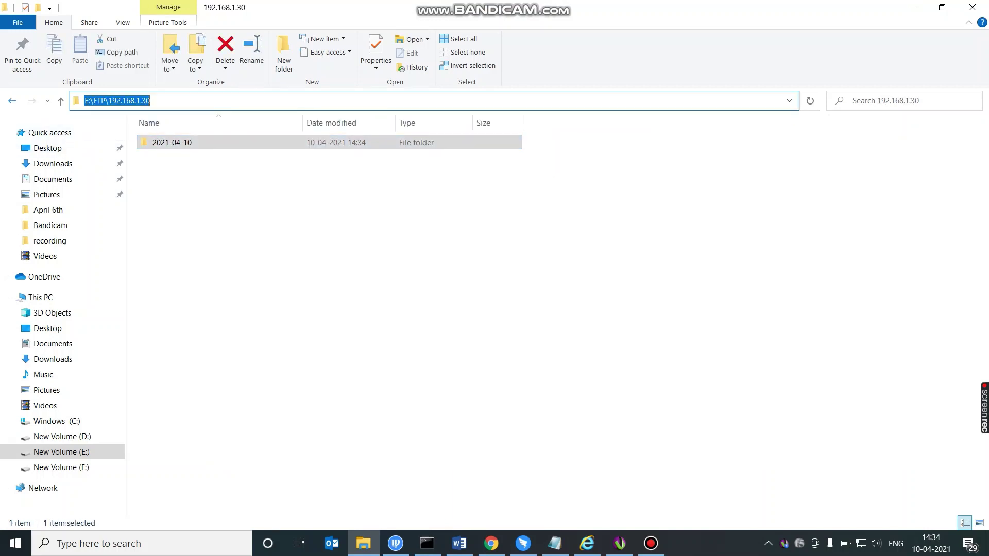
key("alt+Left")
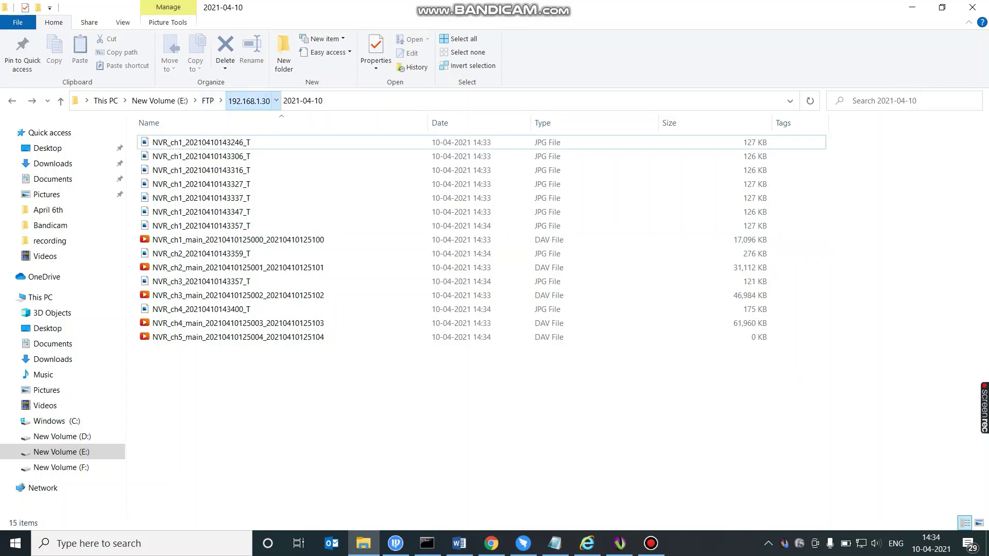
left_click(248, 100)
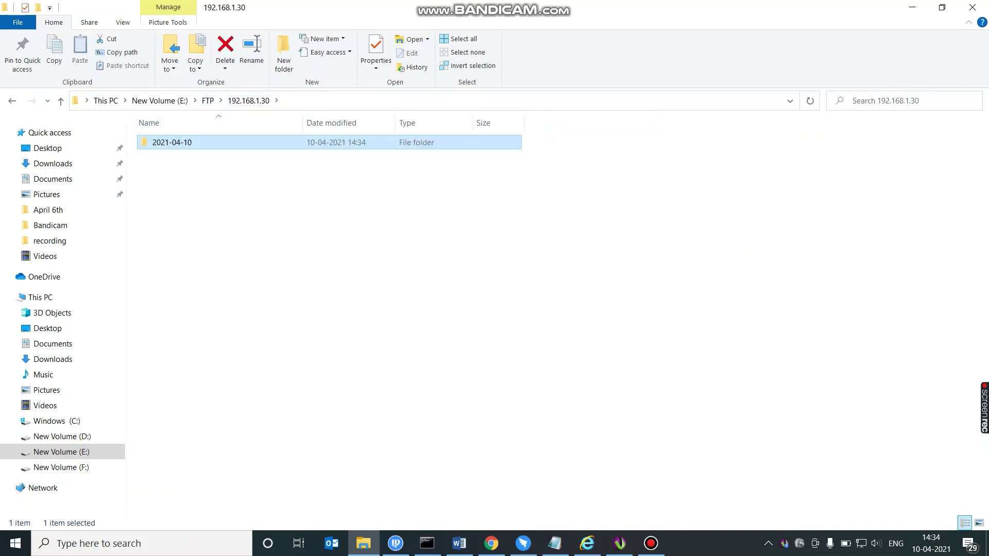
double_click(226, 143)
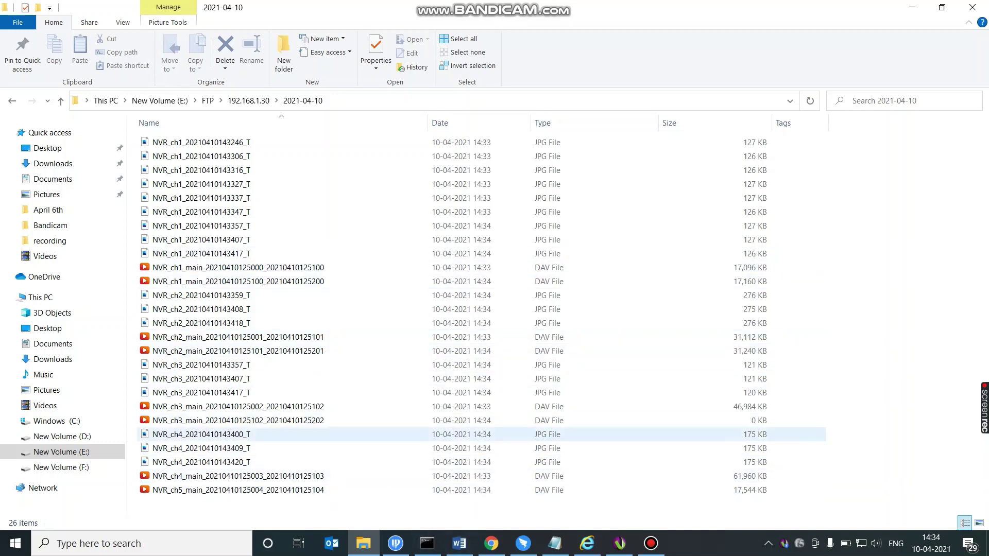
scroll(482, 323, "down", 1)
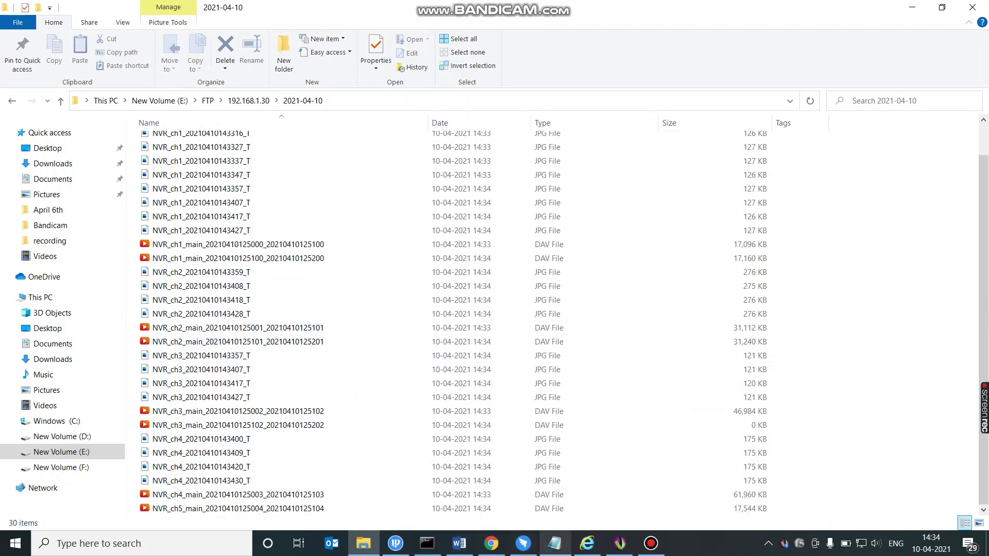
Check the added devices in the recorder's camera list and compare them with the uploaded files in File Explorer
mouse_move(491, 543)
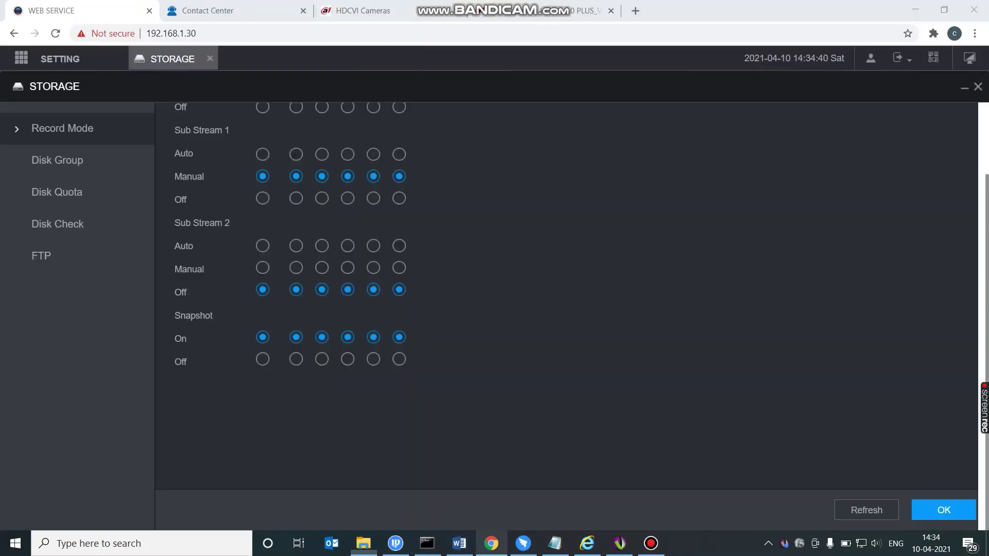
left_click(57, 59)
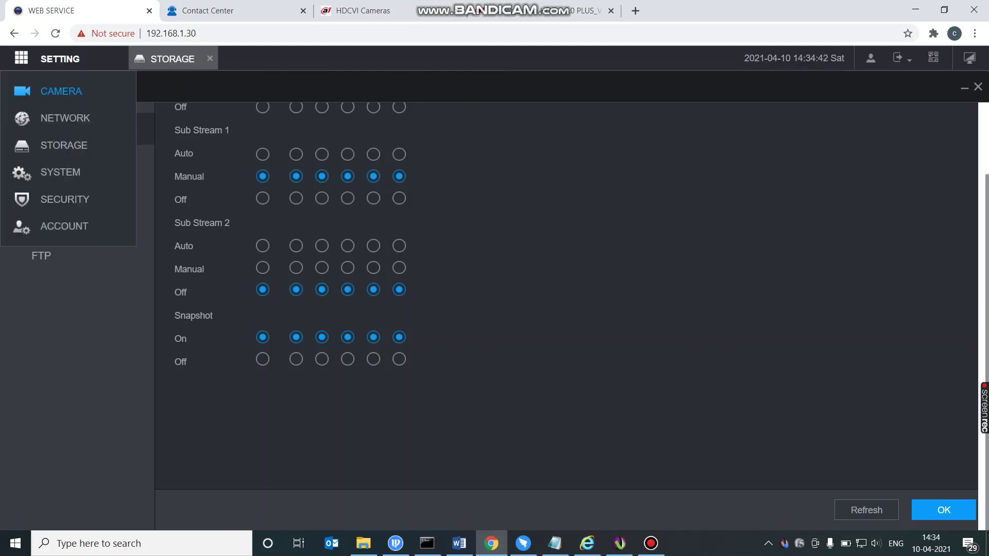
left_click(60, 91)
scroll(495, 317, "down", 2)
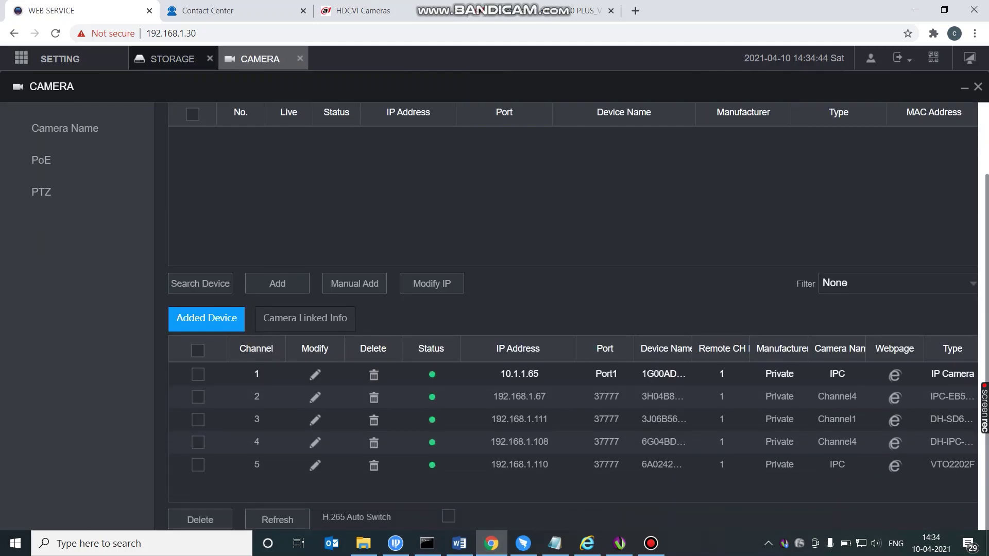
scroll(573, 371, "up", 2)
left_click(916, 9)
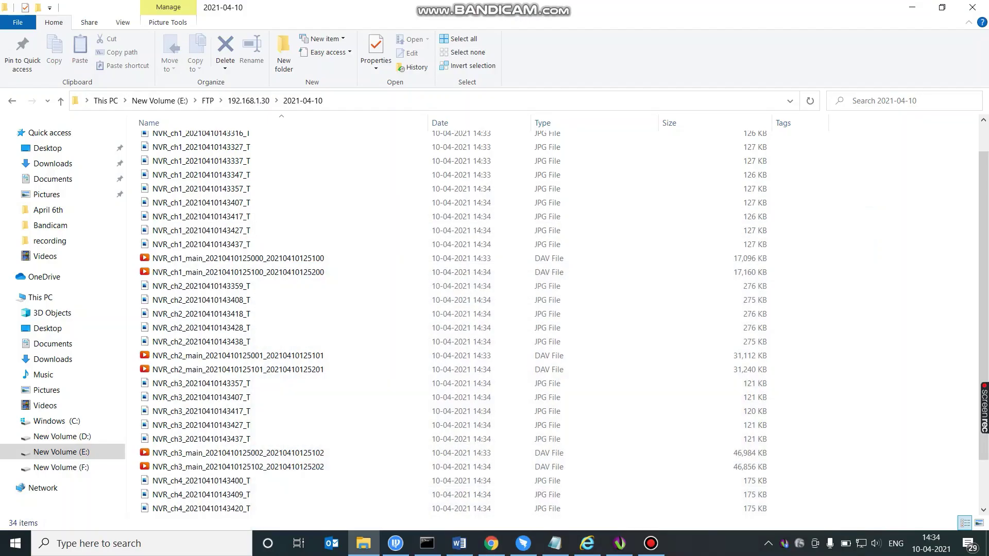
scroll(481, 328, "down", 2)
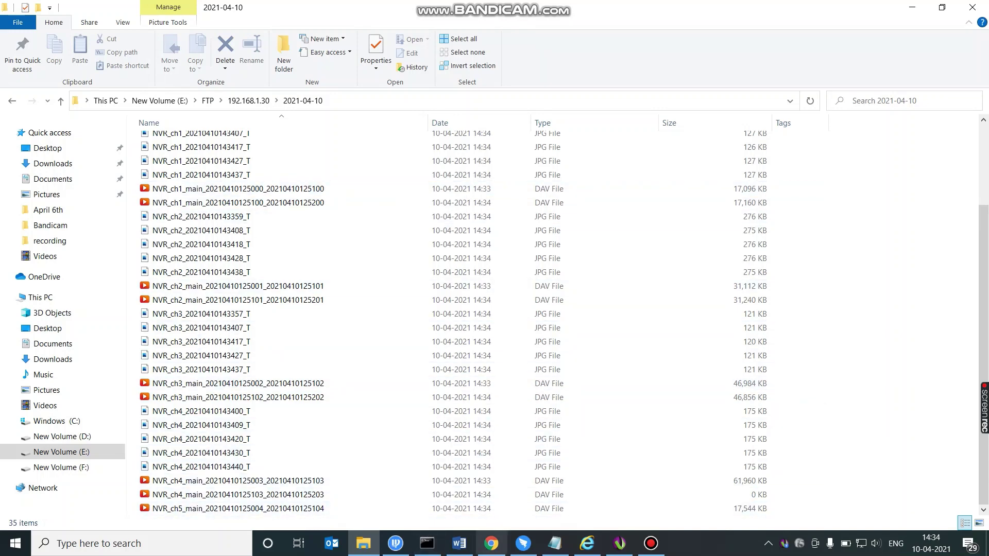
Return to the recorder's FTP storage settings and set the picture upload interval to 600 seconds
mouse_move(491, 543)
left_click(491, 489)
left_click(165, 58)
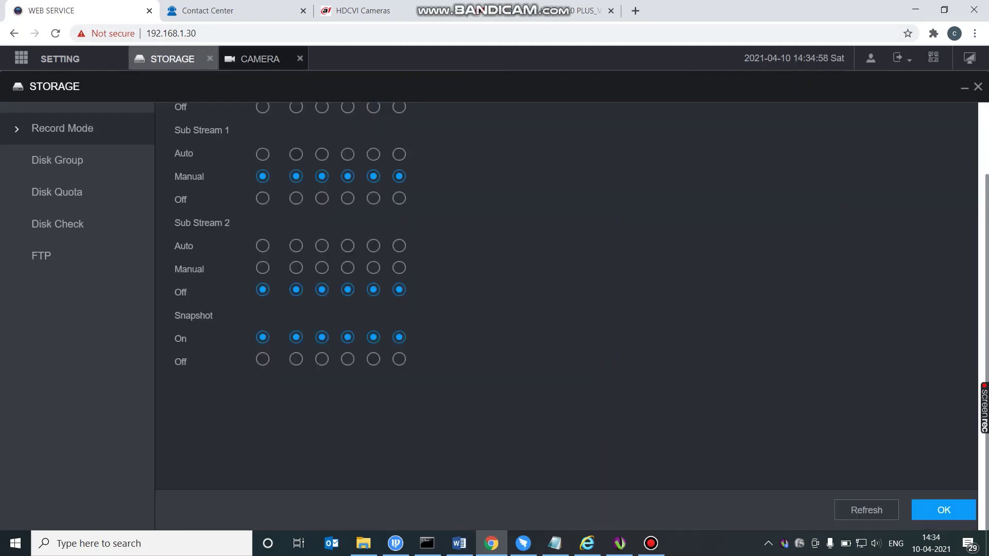
scroll(65, 342, "up", 2)
left_click(52, 342)
scroll(65, 342, "down", 2)
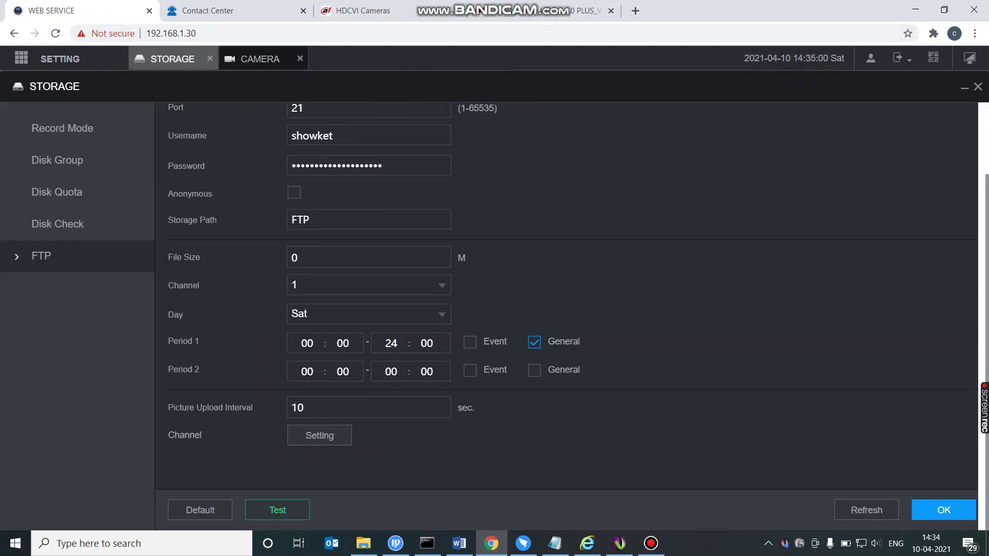
double_click(297, 408)
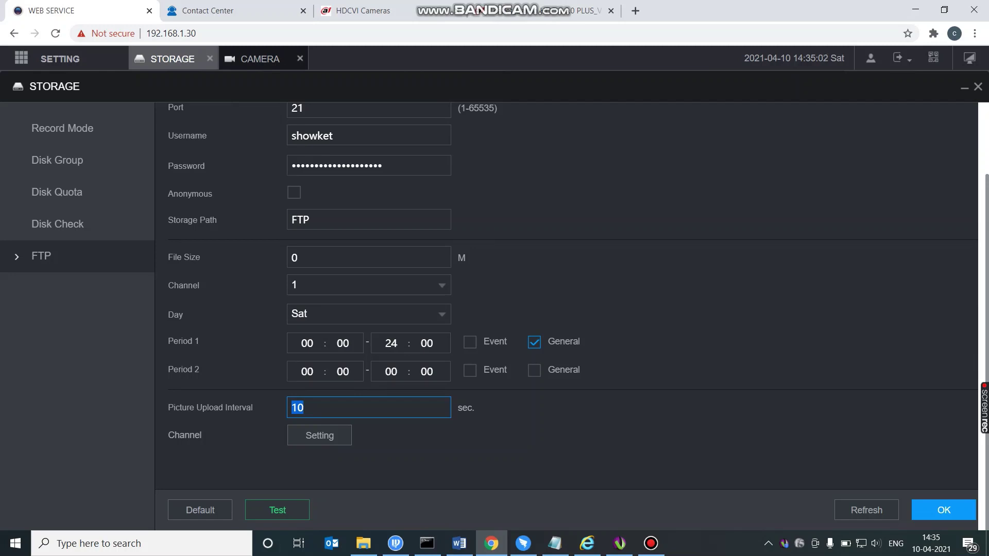
key("Return")
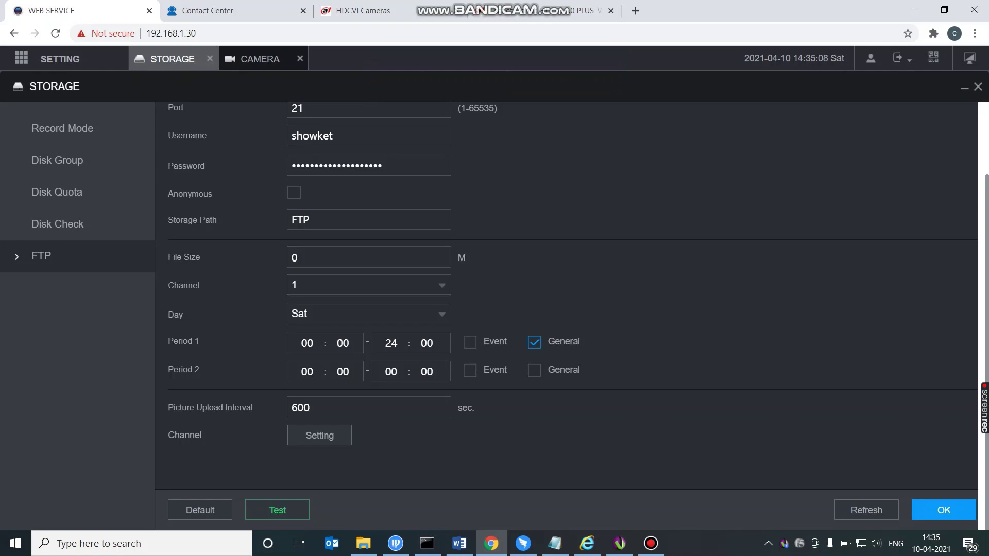
In the recorder's camera encode settings, check channel 1's snapshot options with the Scheduled type, and close the camera settings
left_click(260, 59)
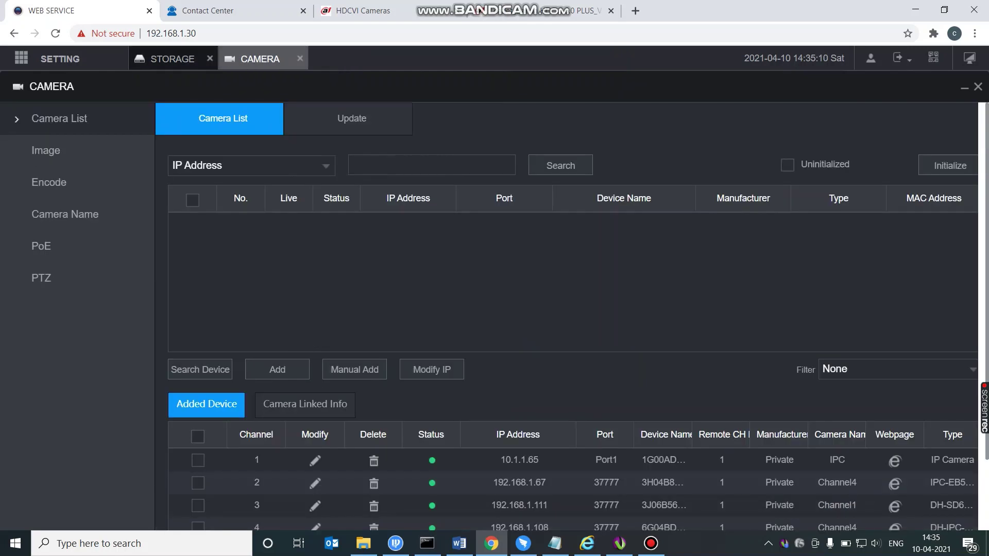
left_click(45, 150)
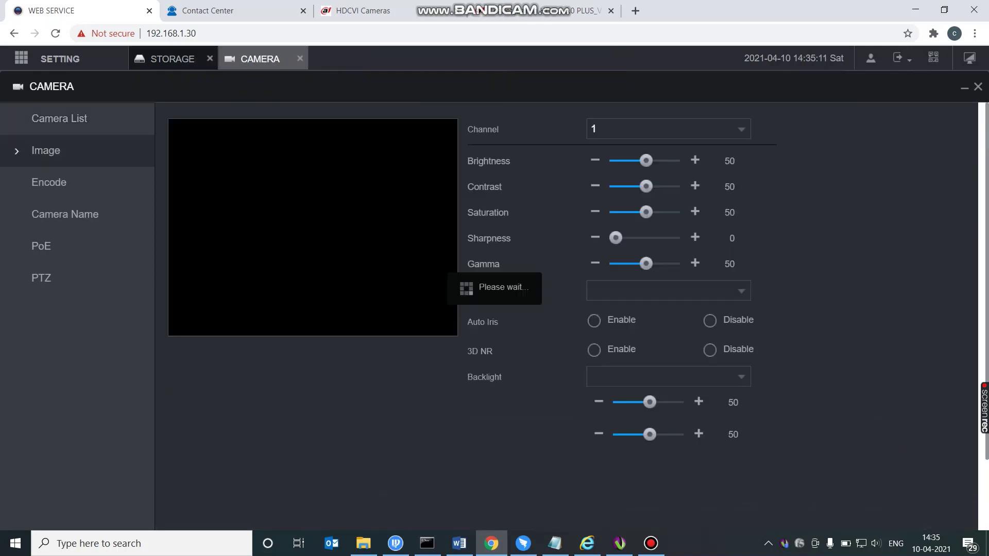
left_click(49, 182)
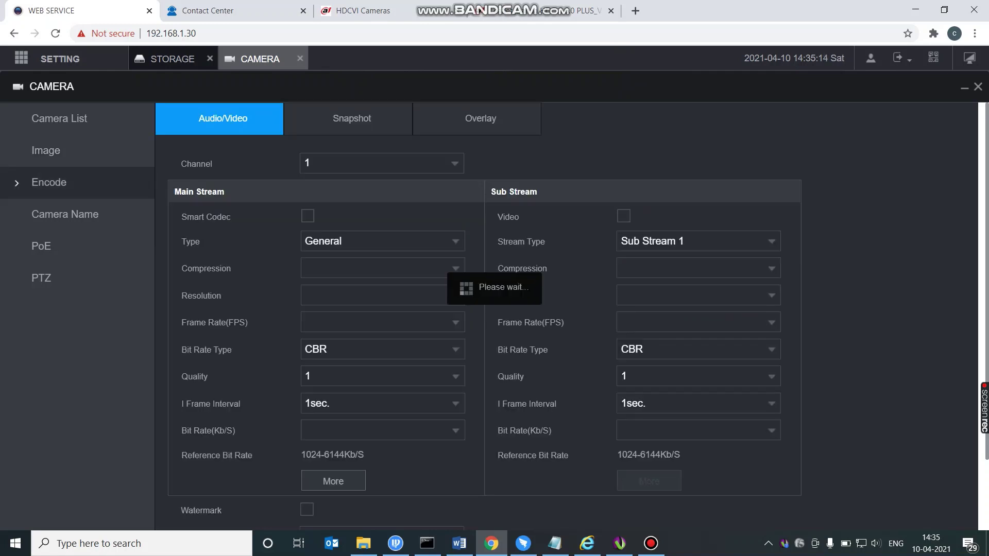
left_click(352, 118)
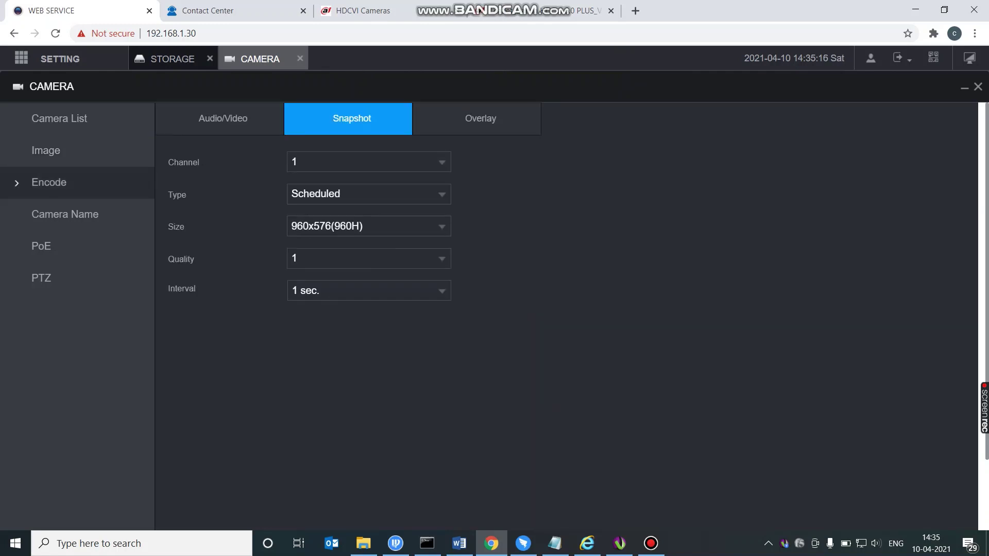
left_click(369, 194)
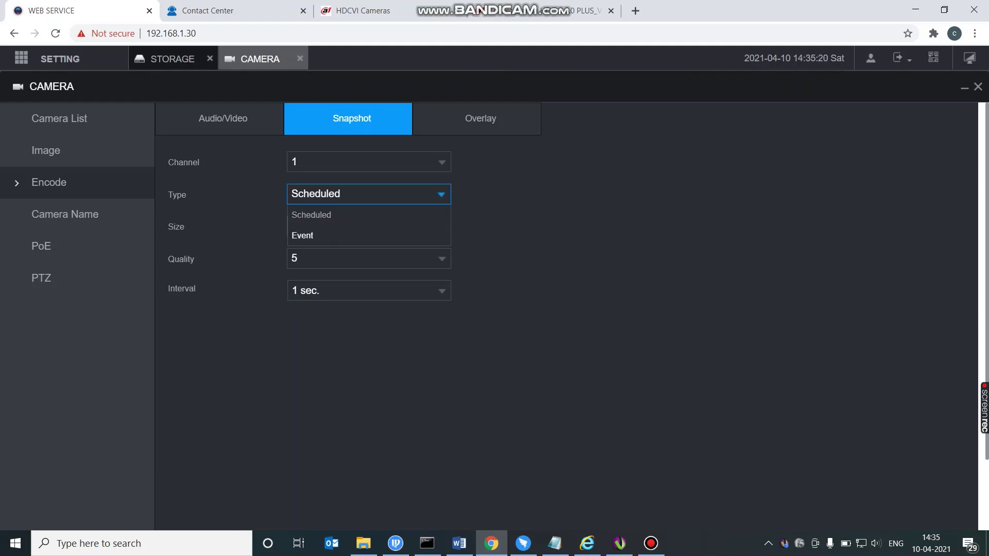
left_click(329, 216)
left_click(300, 59)
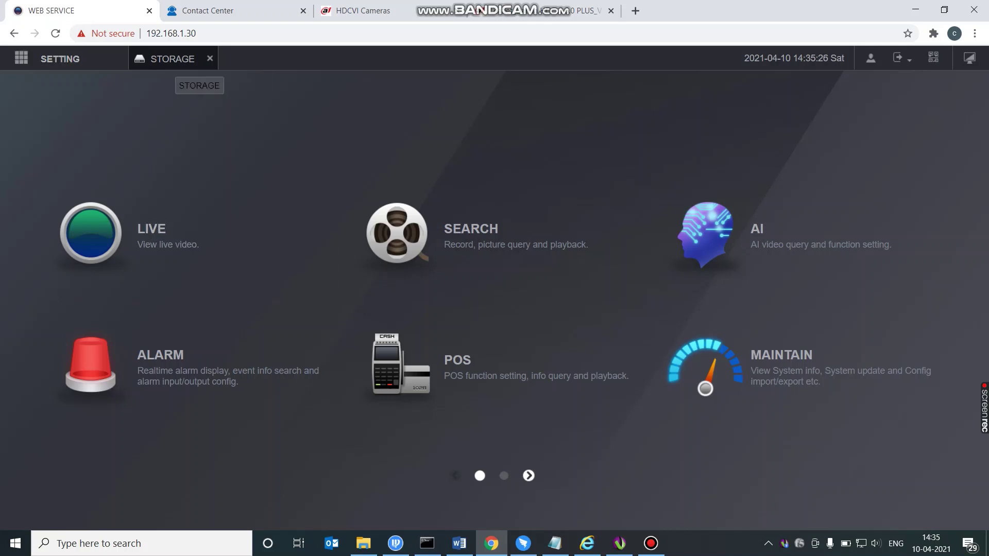
Reopen the recorder's FTP storage settings, and switch to File Explorer to review the uploaded files in the 2021-04-10 folder
left_click(173, 58)
scroll(77, 310, "up", 2)
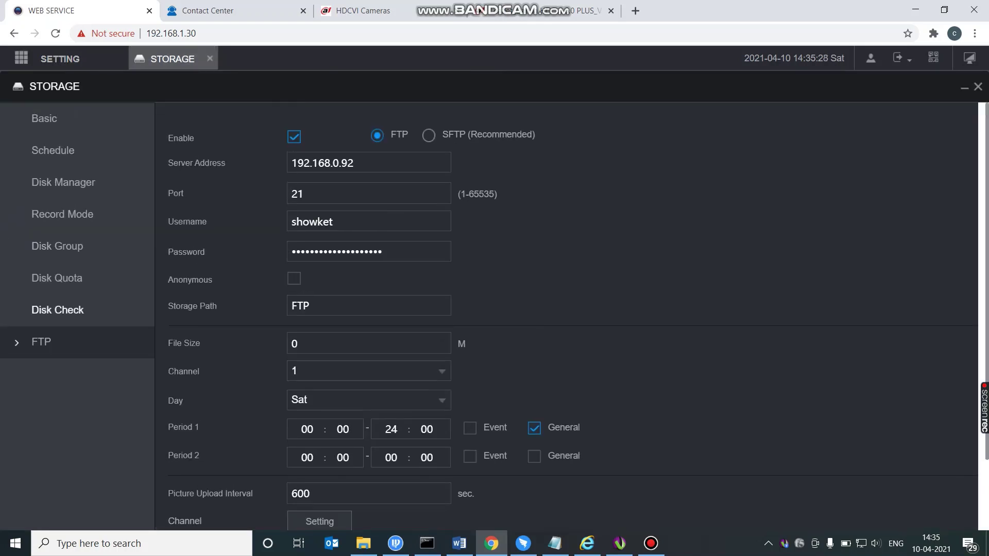
left_click(364, 544)
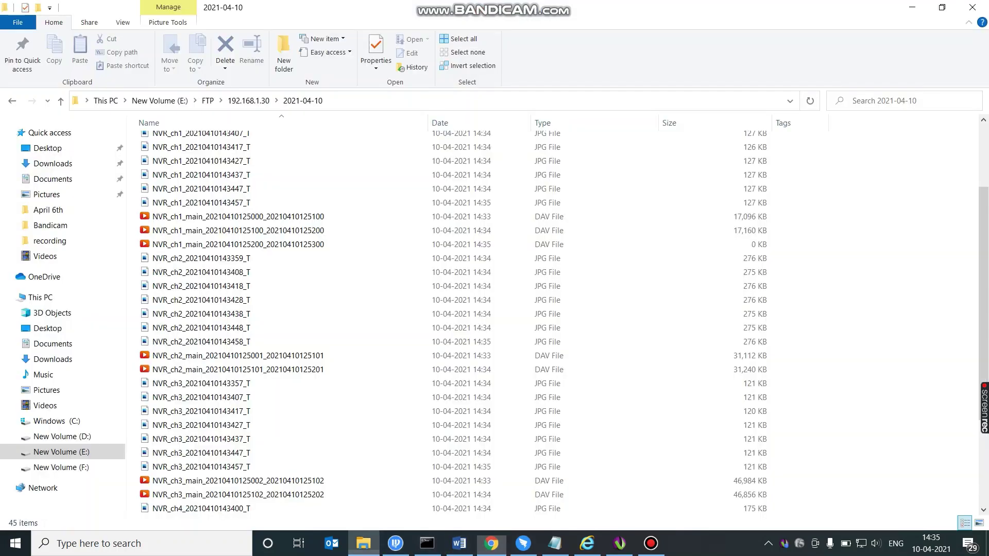
scroll(398, 340, "down", 4)
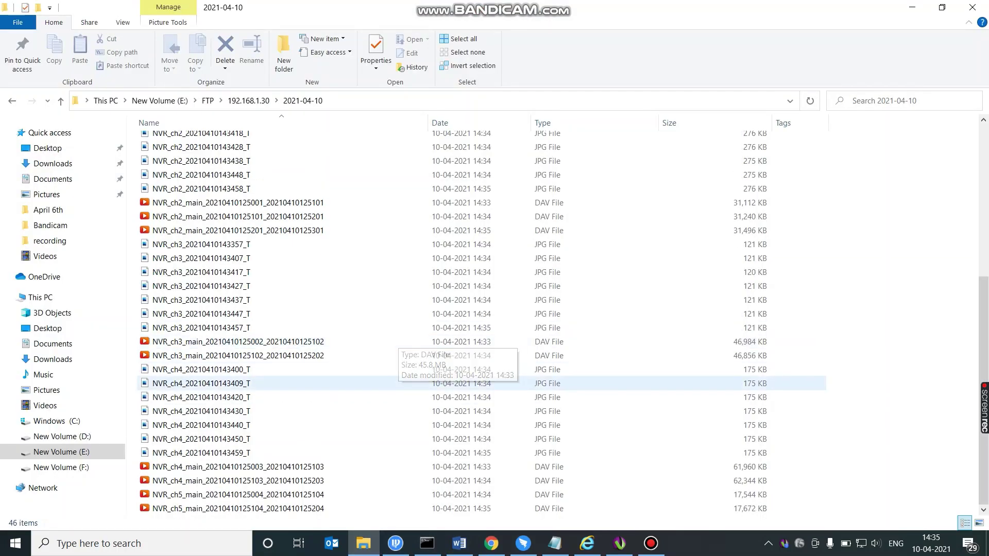
scroll(407, 386, "up", 7)
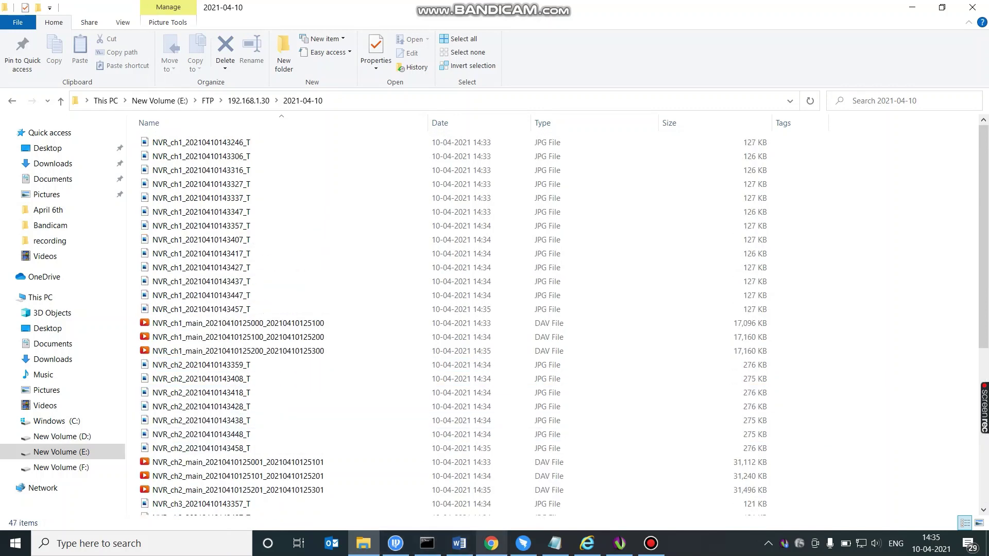
Return to the recorder's storage settings in the browser, turn snapshots off for all channels in the record mode and save
left_click(492, 543)
scroll(567, 317, "down", 2)
scroll(566, 317, "up", 2)
scroll(567, 316, "down", 2)
scroll(567, 309, "up", 2)
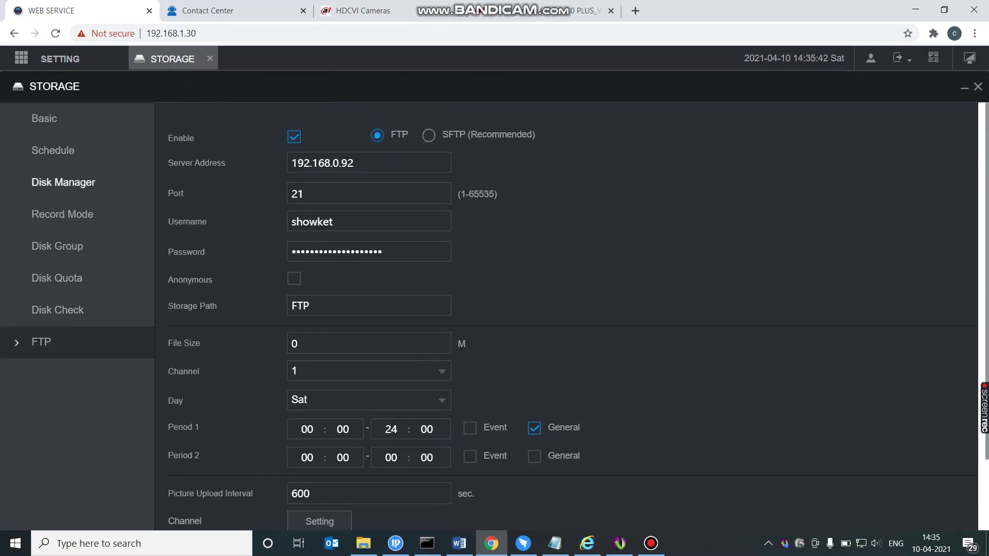
left_click(62, 215)
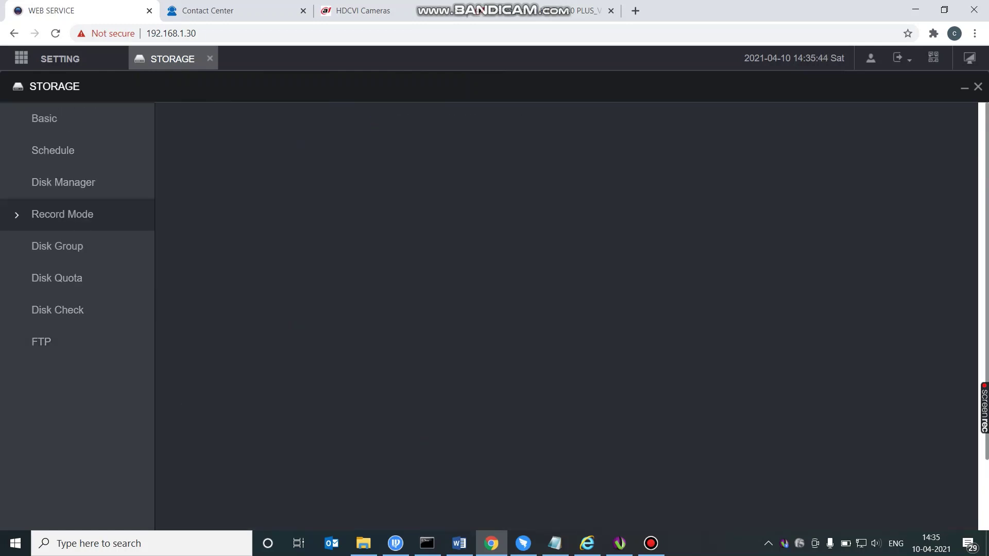
scroll(489, 317, "down", 2)
left_click(263, 359)
left_click(943, 510)
Delete the uploaded pictures and videos from the 2021-04-10 folder in File Explorer, cancelling deletion of any files in use or missing
left_click(363, 543)
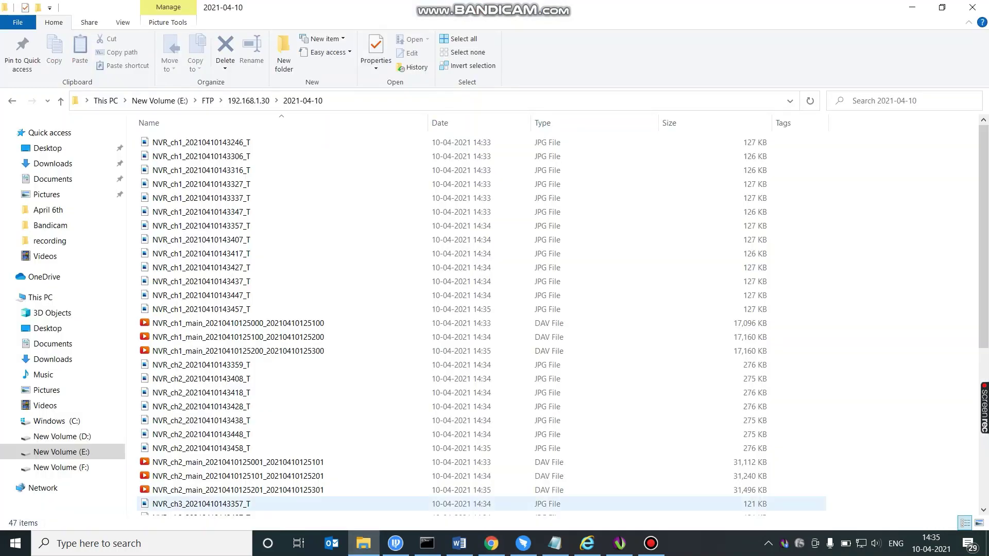
left_click_drag(832, 132, 462, 515)
key("Delete")
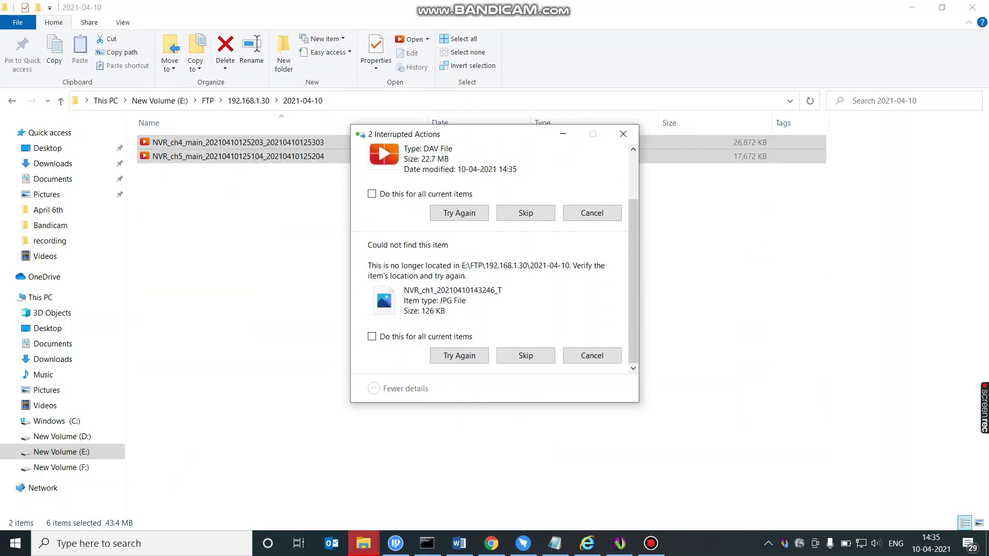
left_click(592, 355)
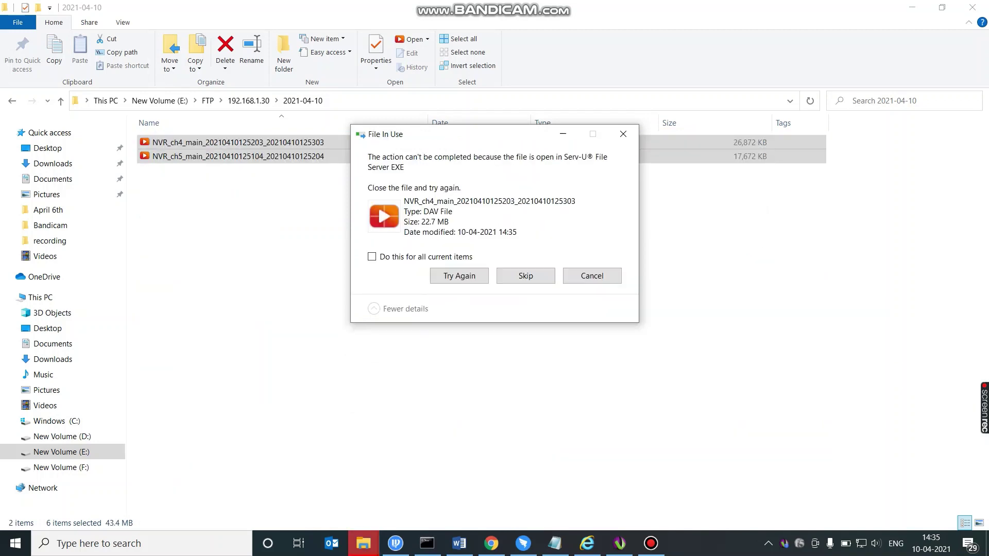
left_click(592, 276)
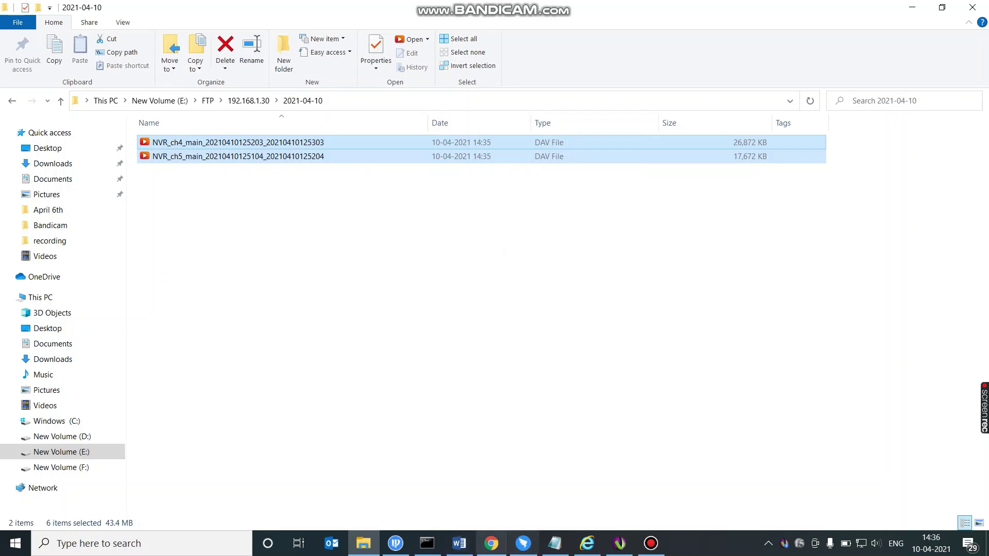
Back in the recorder's web interface, save the record mode settings again and save the FTP storage settings
left_click(491, 544)
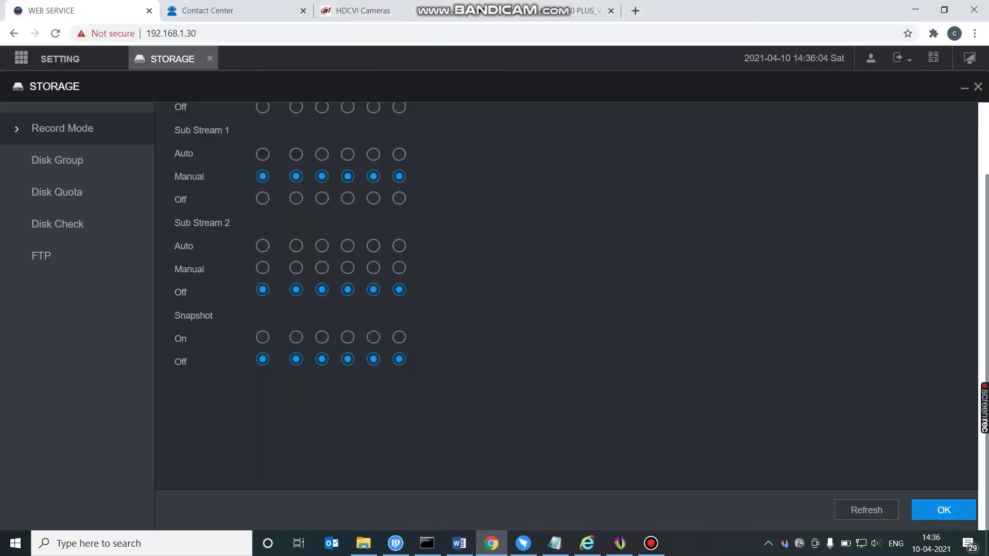
left_click(944, 510)
left_click(41, 256)
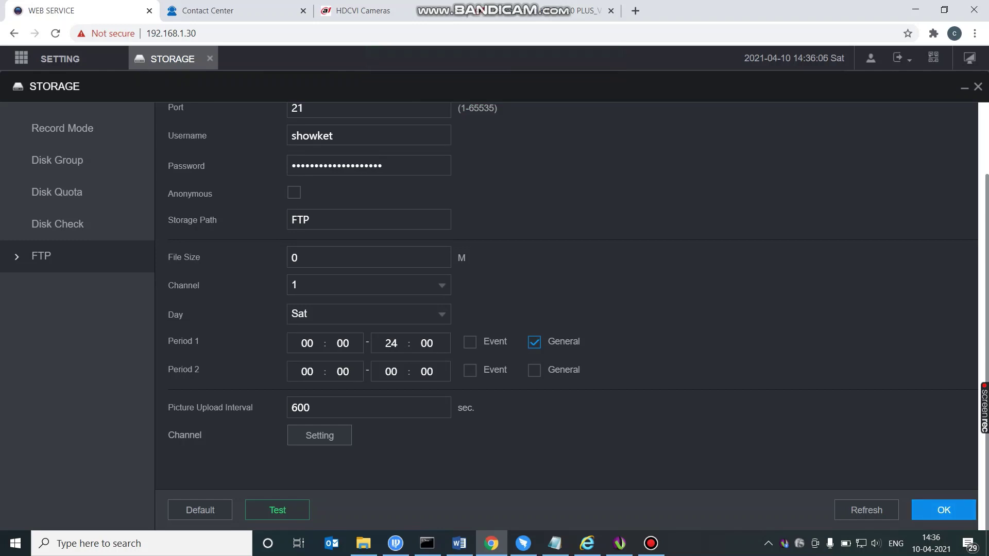
left_click(944, 510)
In File Explorer, go up to the FTP folder and reopen 192.168.1.30 and 2021-04-10 to check the newly uploaded files
left_click(363, 543)
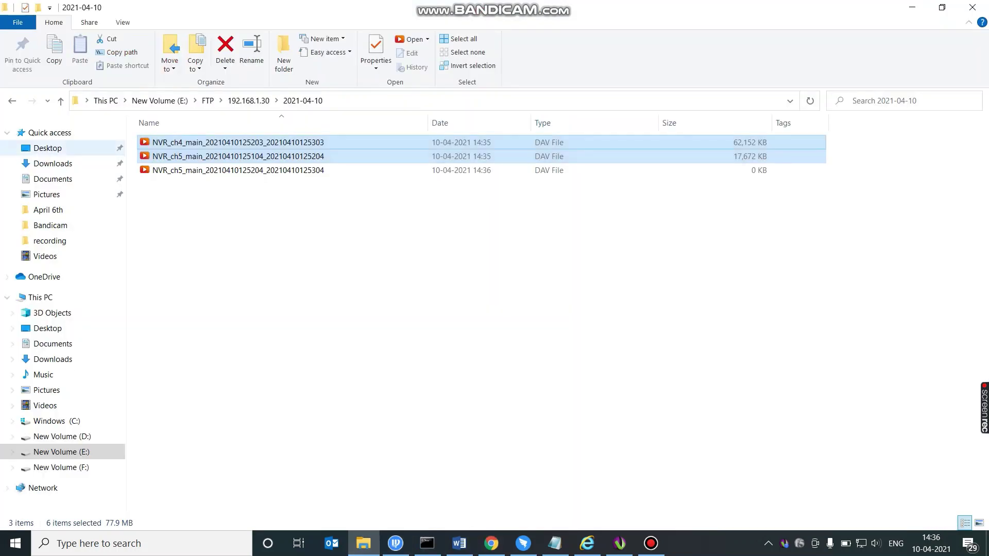
left_click(249, 101)
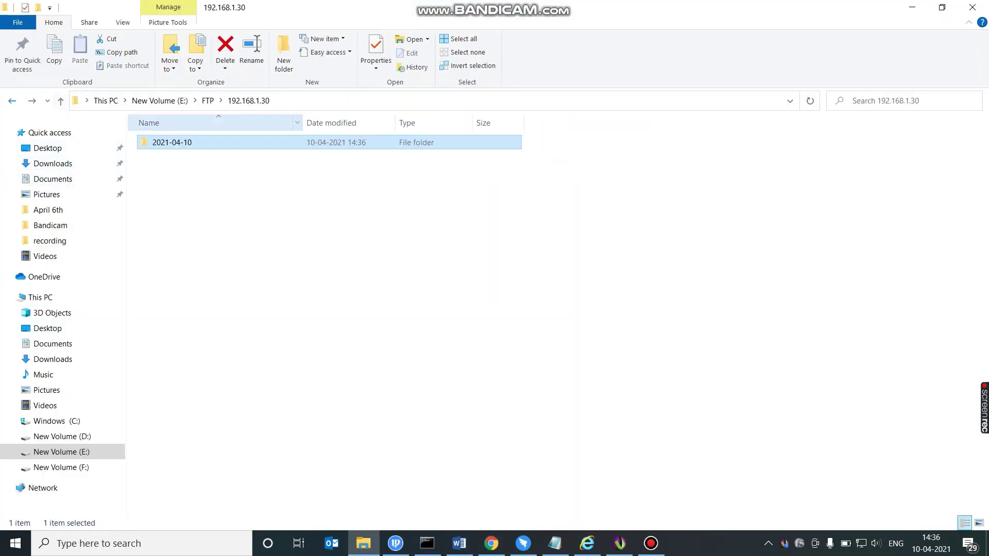
left_click(208, 100)
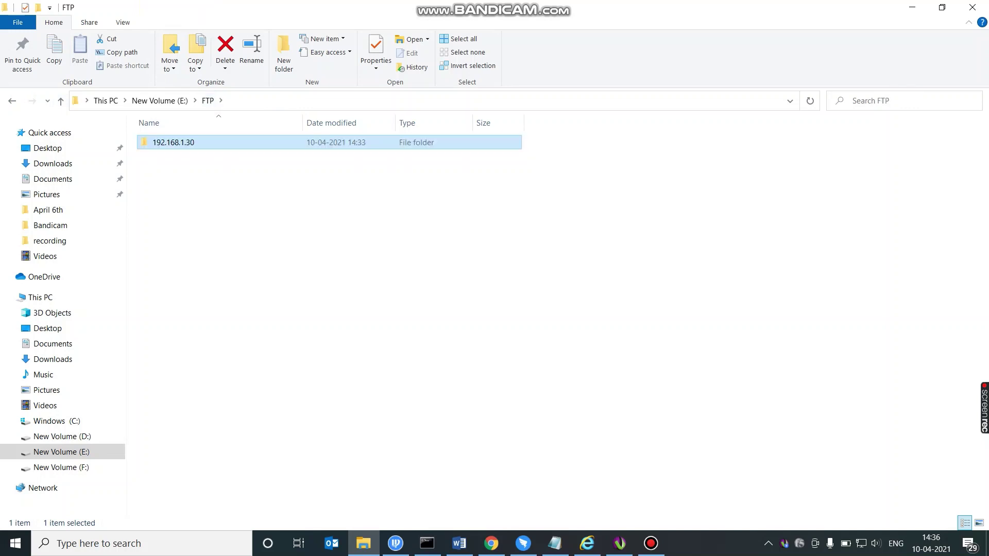
double_click(178, 143)
double_click(178, 143)
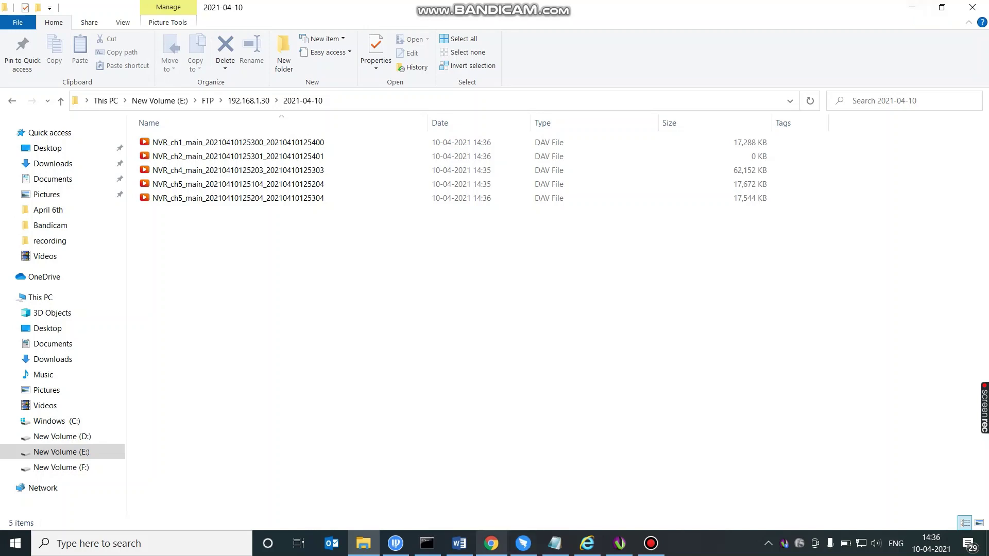
Review the recorder's disk group, disk quota, record mode and FTP storage settings in the browser
left_click(491, 544)
left_click(57, 160)
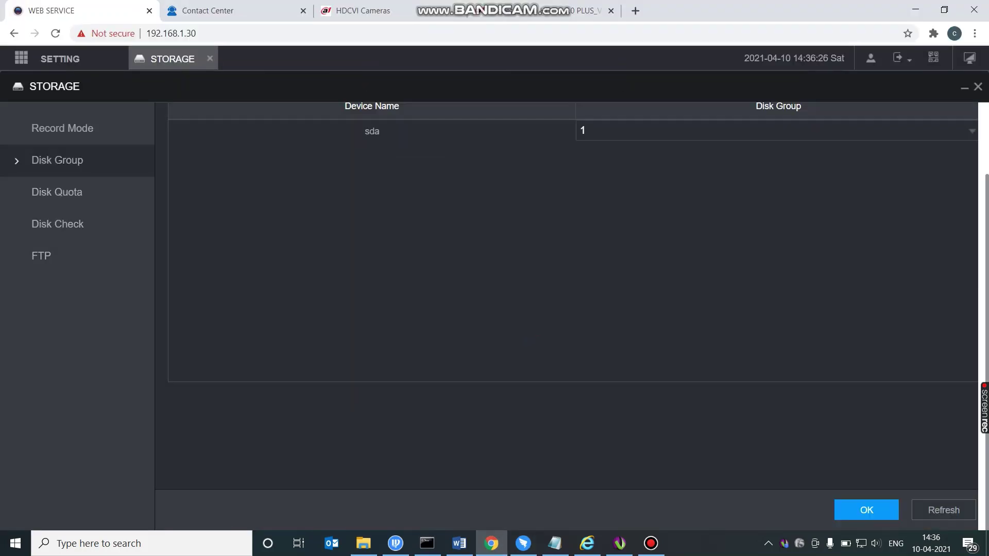
left_click(57, 192)
scroll(52, 260, "up", 2)
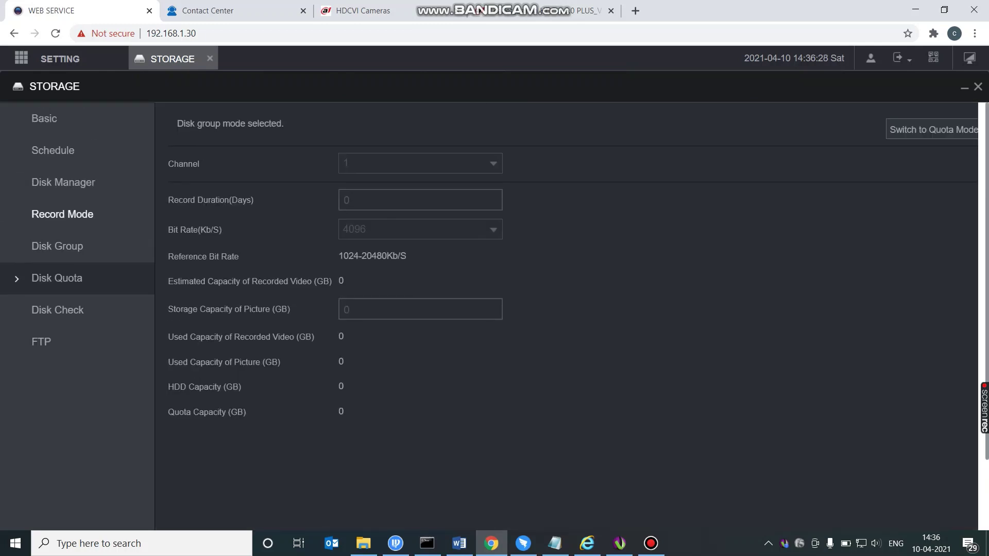
left_click(59, 214)
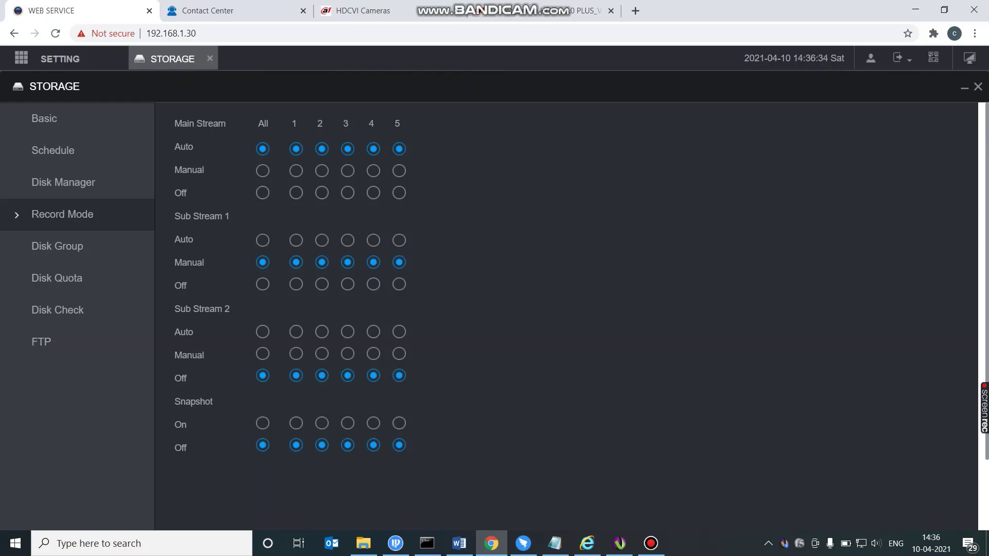
left_click(41, 342)
scroll(494, 316, "down", 2)
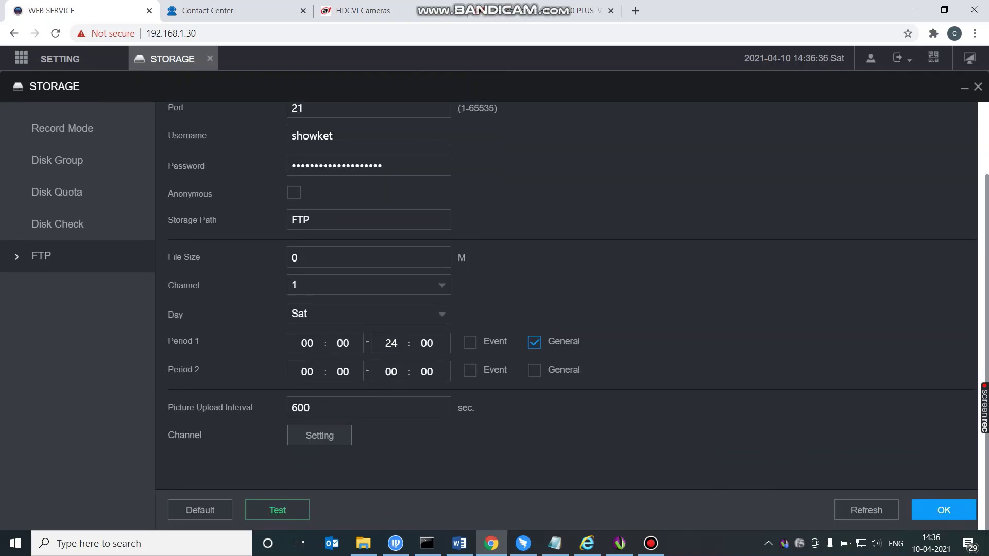
left_click(363, 543)
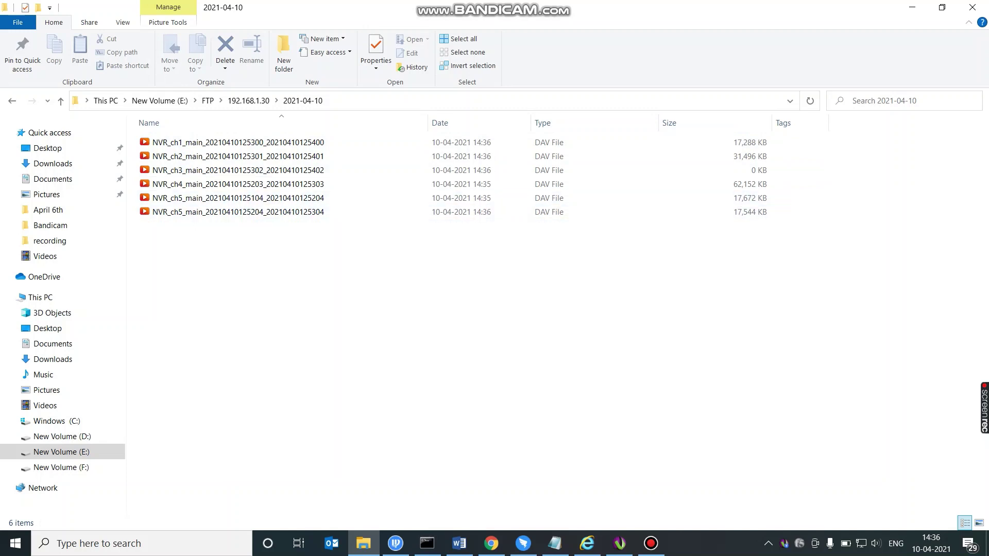
left_click(238, 212)
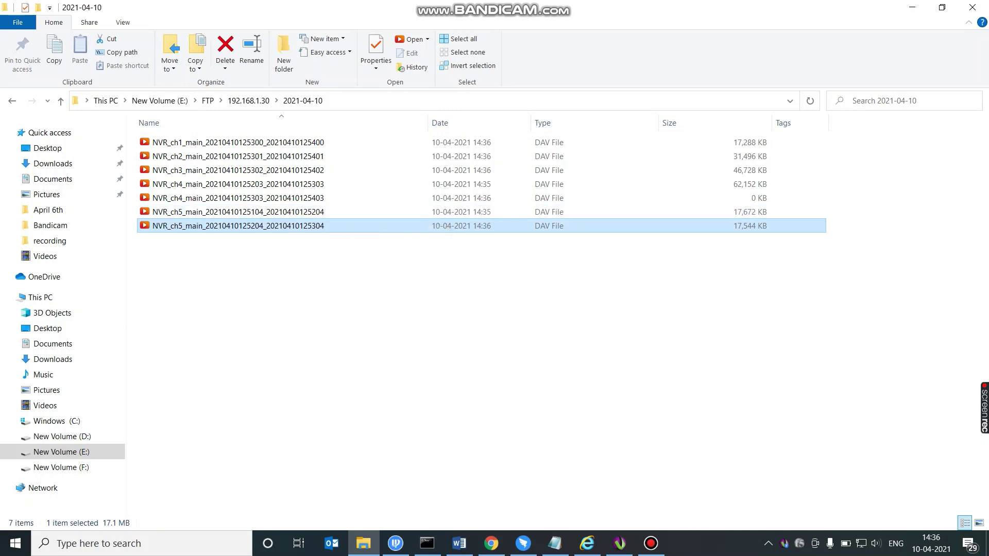
double_click(238, 226)
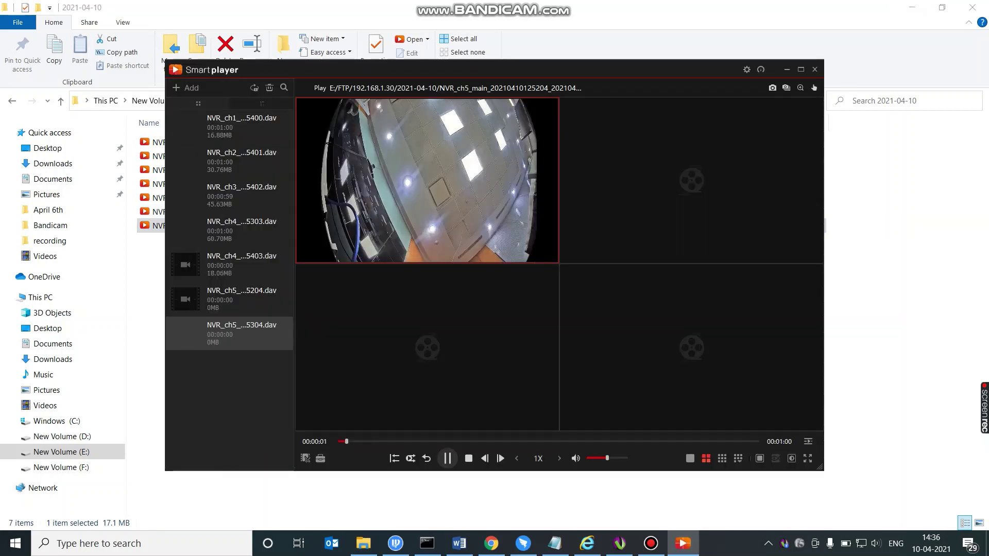
double_click(427, 181)
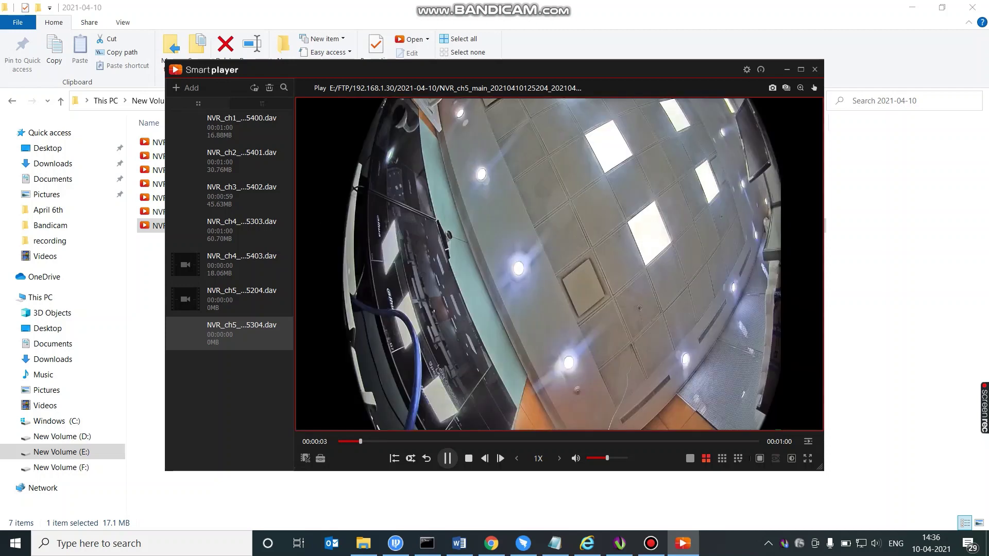